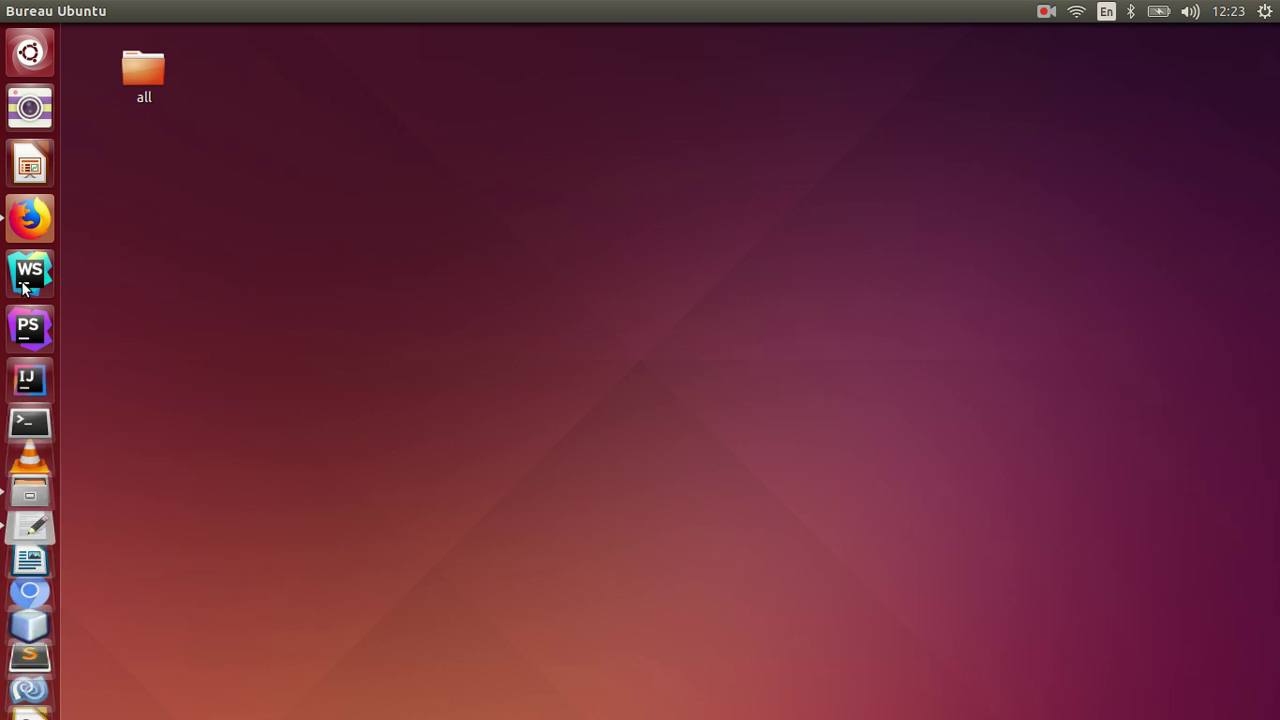
- Open the file manager and go to the home folder (Dossier personnel)
{"action": "scroll", "coordinate": [30, 183], "scroll_direction": "down", "scroll_amount": 5}
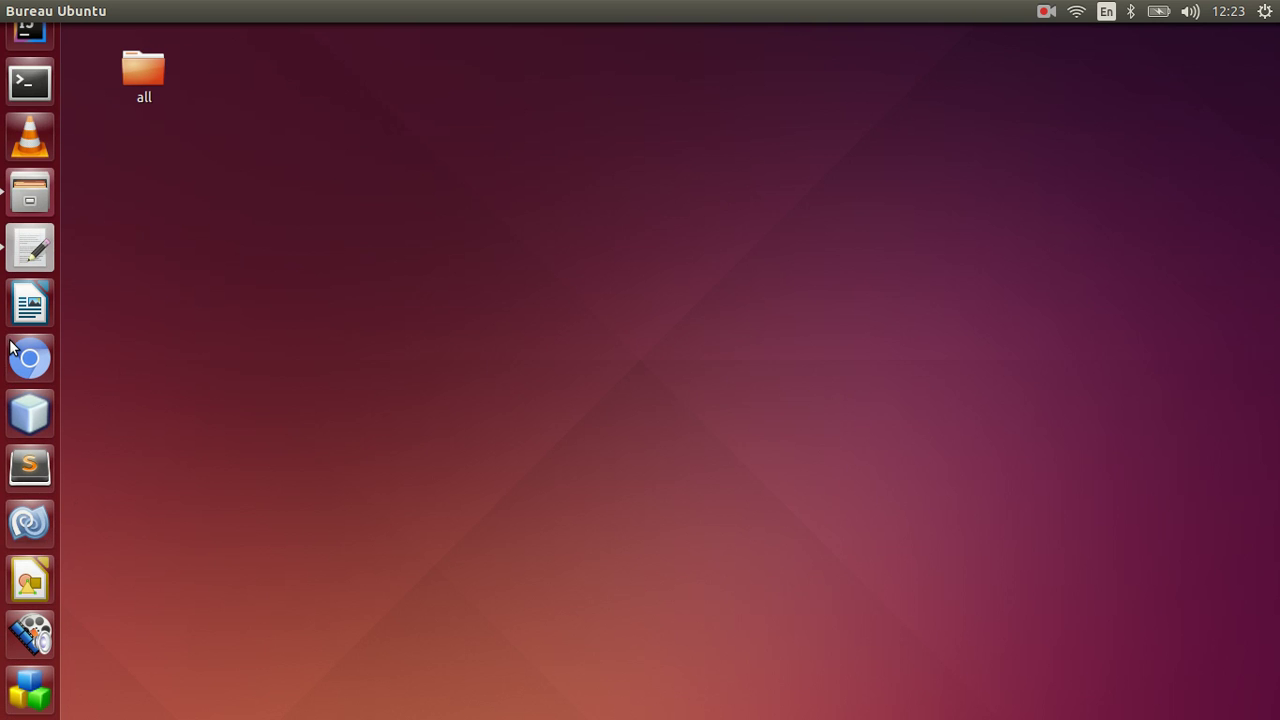
{"action": "left_click", "coordinate": [40, 362]}
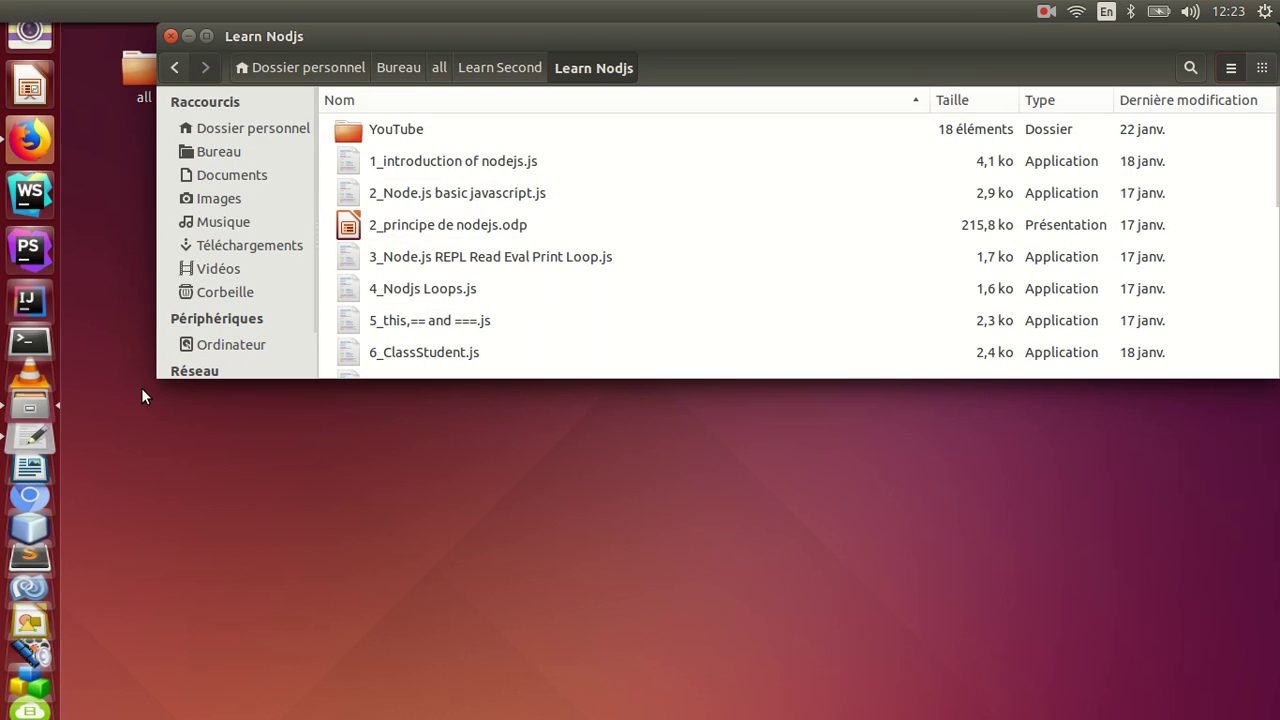
{"action": "left_click", "coordinate": [174, 67]}
{"action": "left_click", "coordinate": [200, 130]}
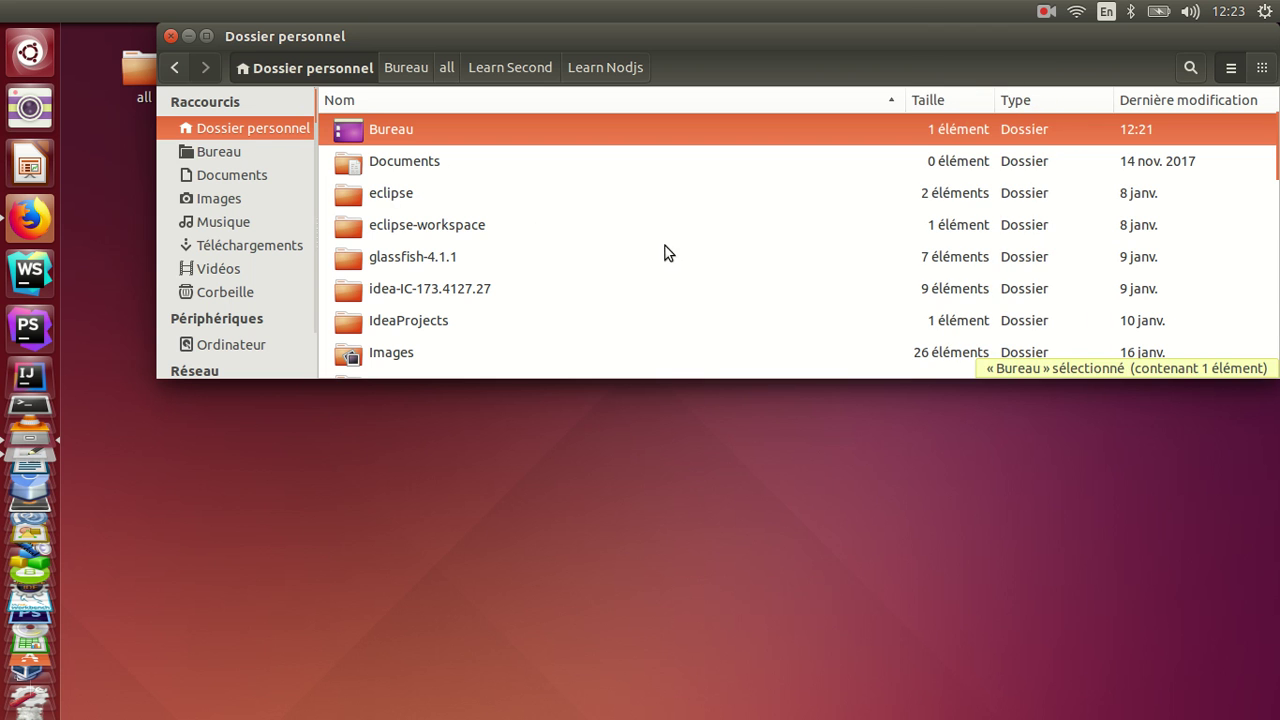
- Show the home folder's contents as icons and enlarge the file manager window
{"action": "left_click_drag", "start_coordinate": [665, 29], "coordinate": [603, 54]}
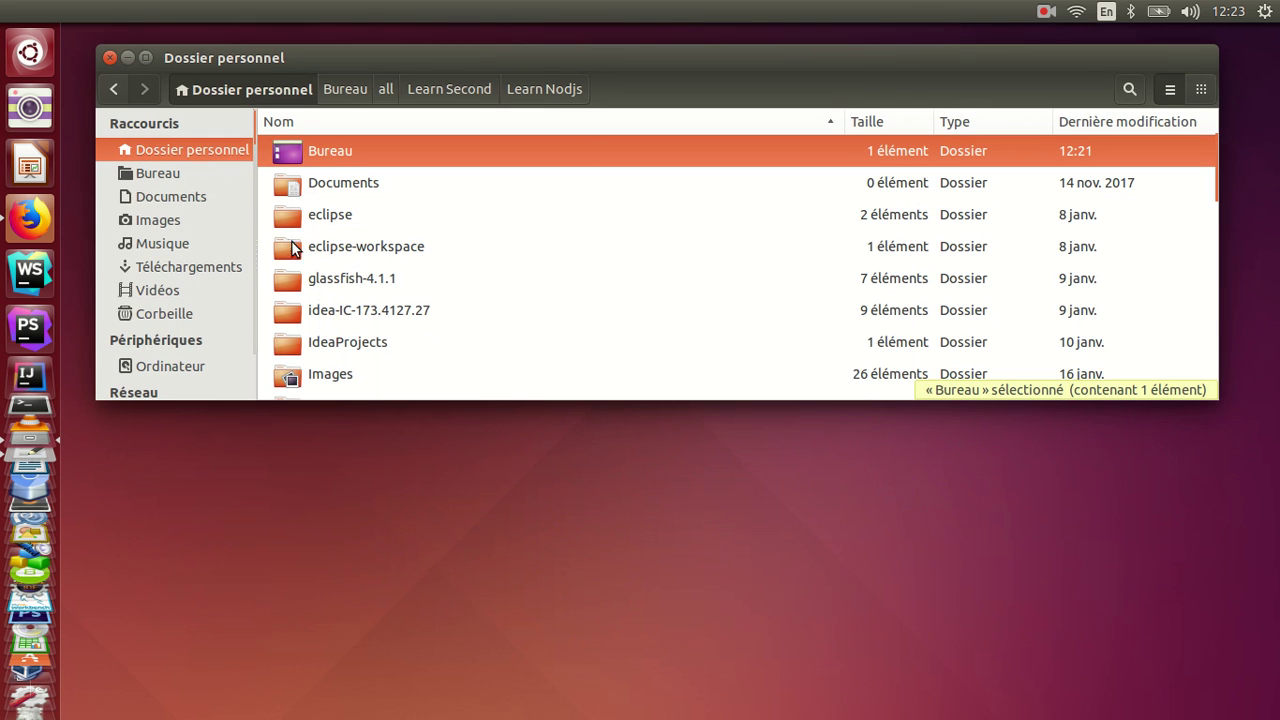
{"action": "scroll", "coordinate": [366, 352], "scroll_direction": "down", "scroll_amount": 3}
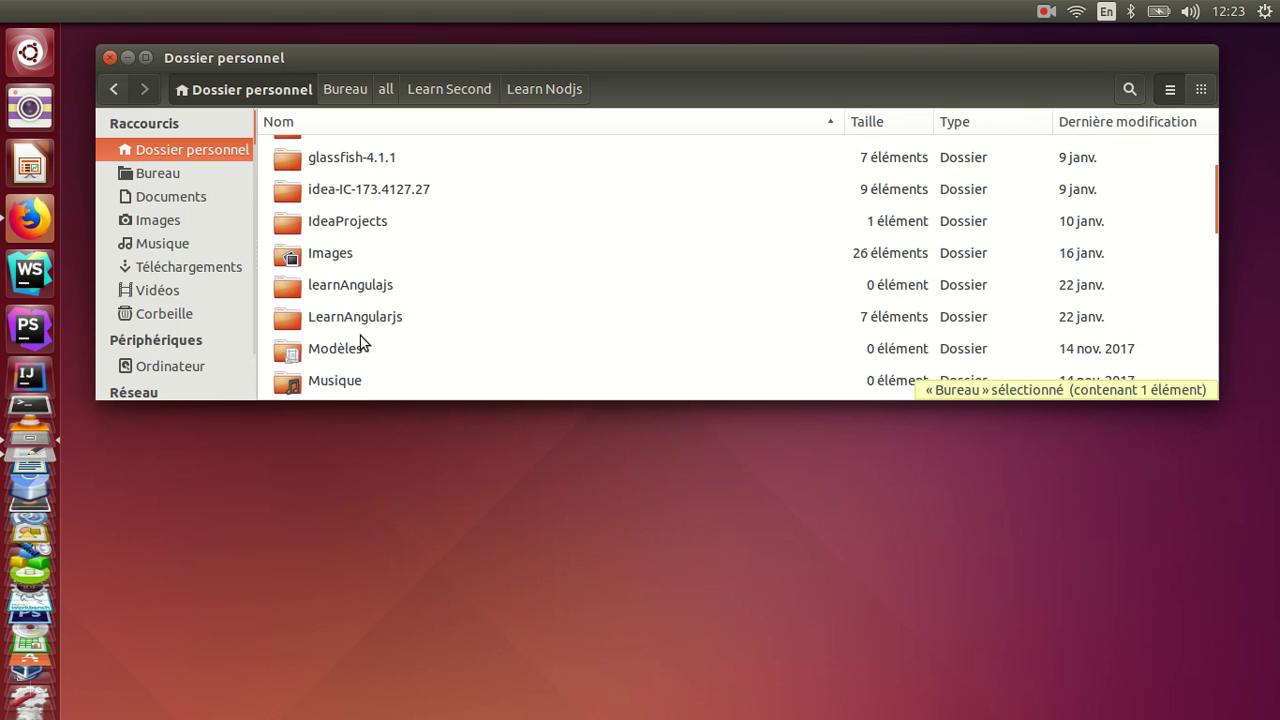
{"action": "scroll", "coordinate": [363, 343], "scroll_direction": "up", "scroll_amount": 5}
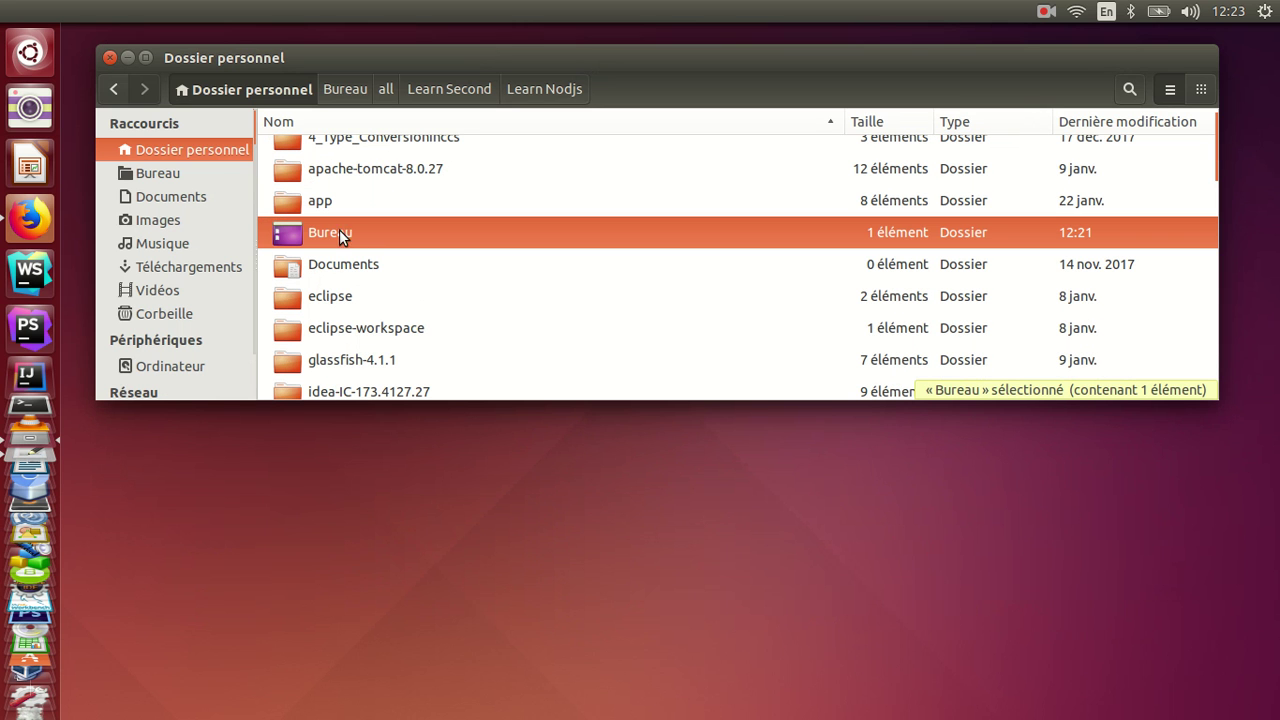
{"action": "left_click", "coordinate": [160, 151]}
{"action": "left_click", "coordinate": [1202, 90]}
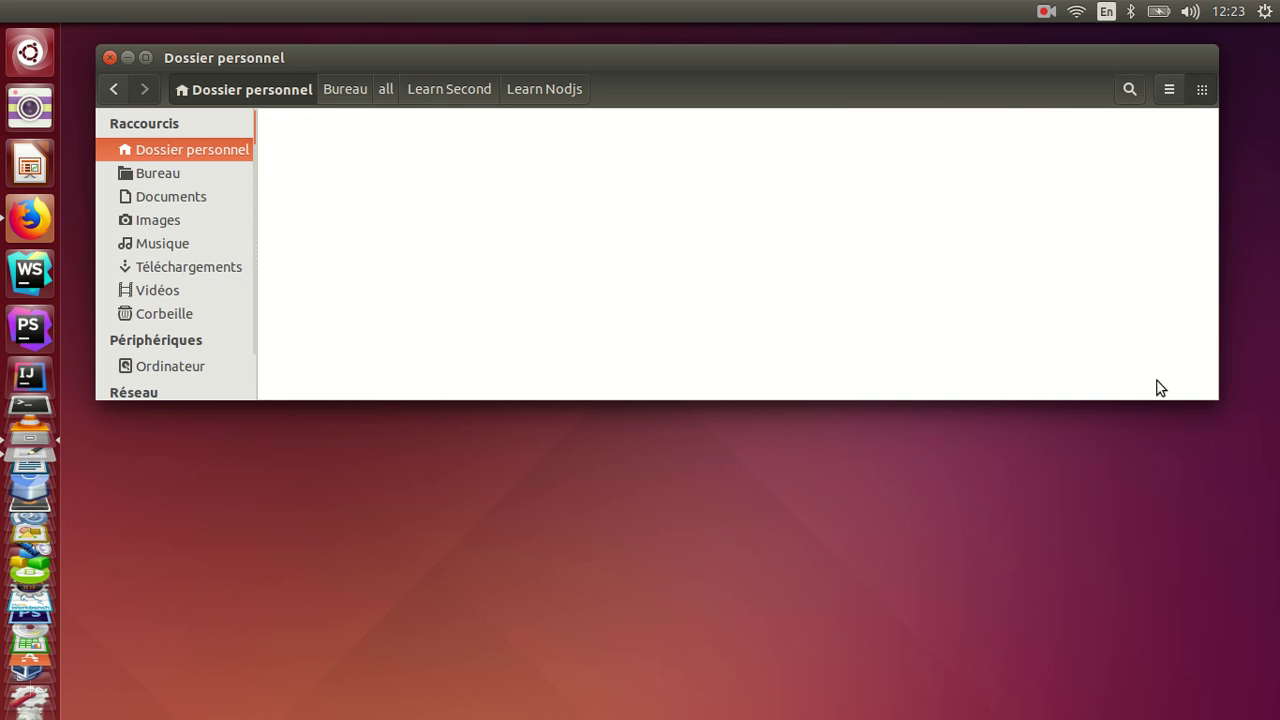
{"action": "left_click_drag", "start_coordinate": [1145, 400], "coordinate": [1165, 503]}
- Select webstorm.sh in the bin folder of WebStorm-173.4127.31 and reduce the file manager window's height
{"action": "scroll", "coordinate": [613, 262], "scroll_direction": "down", "scroll_amount": 3}
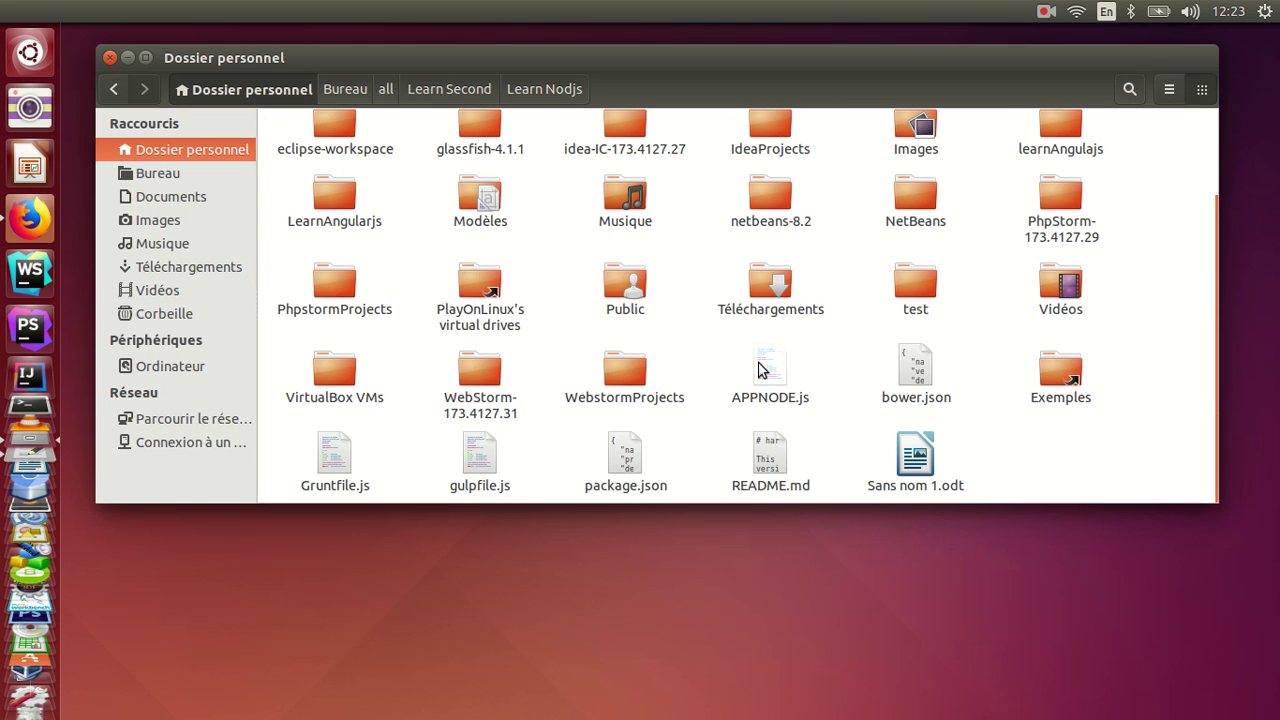
{"action": "double_click", "coordinate": [473, 376]}
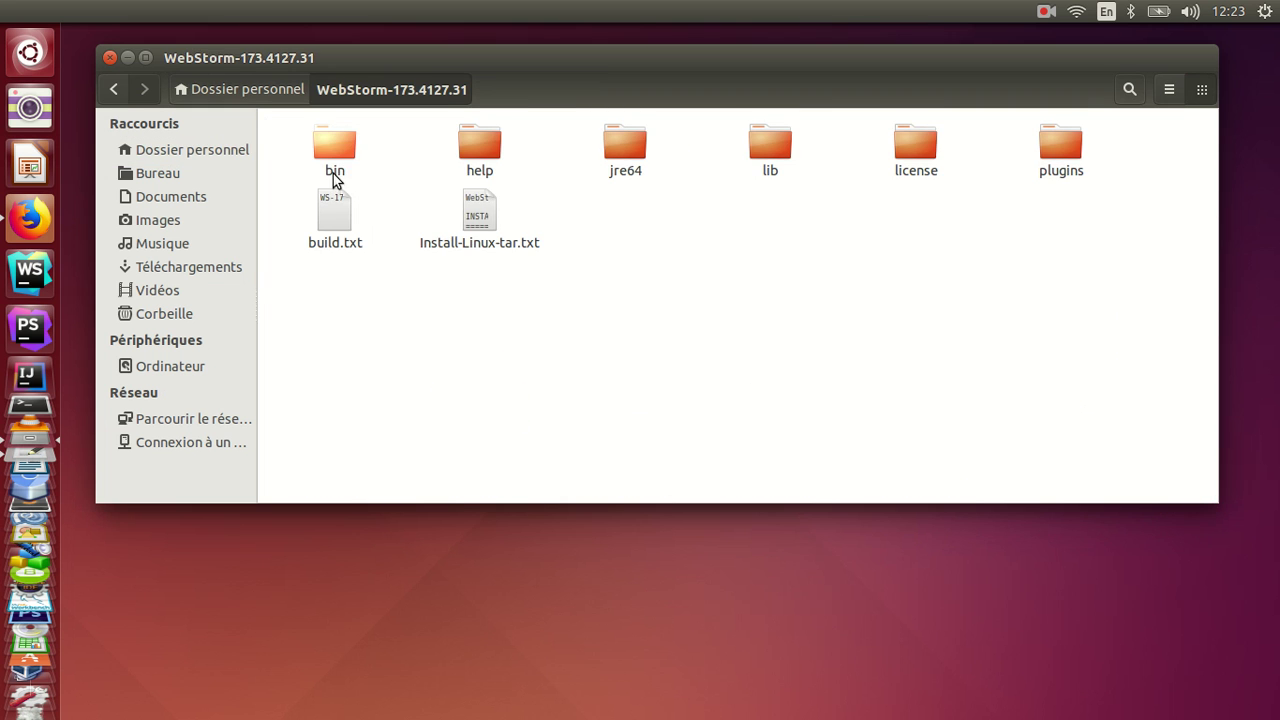
{"action": "double_click", "coordinate": [339, 159]}
{"action": "left_click", "coordinate": [328, 352]}
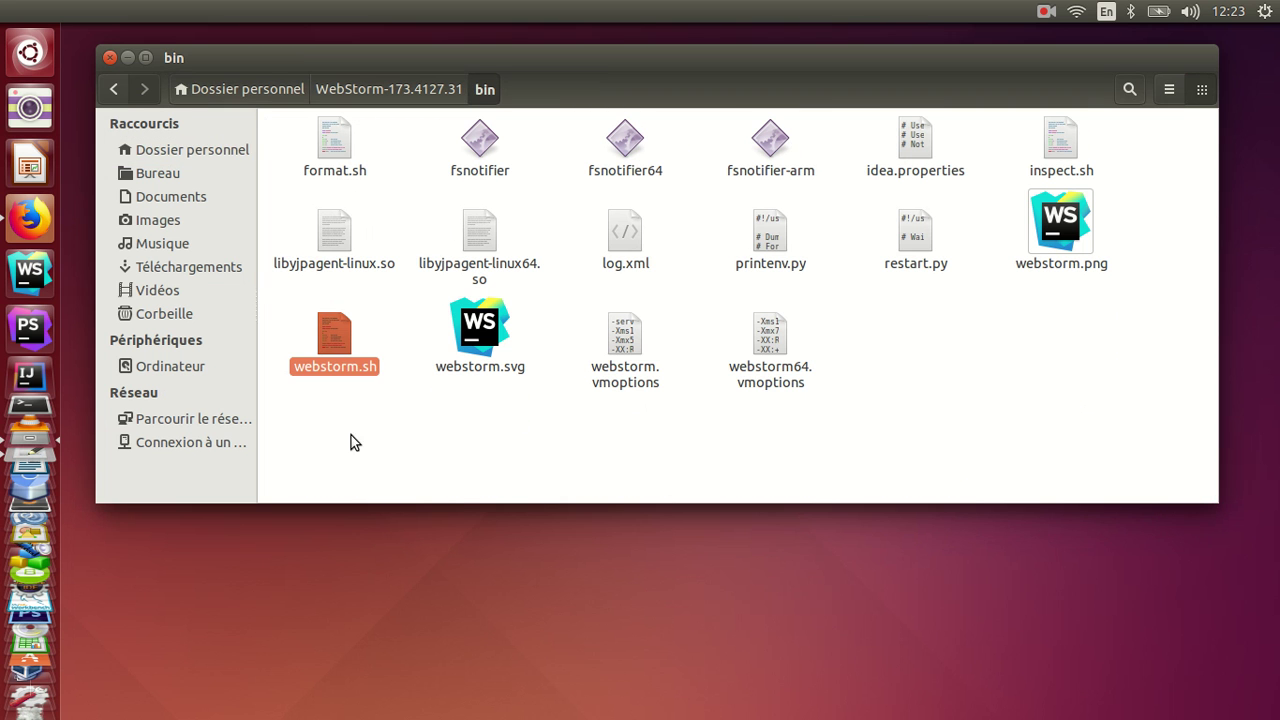
{"action": "left_click_drag", "start_coordinate": [458, 500], "coordinate": [440, 388]}
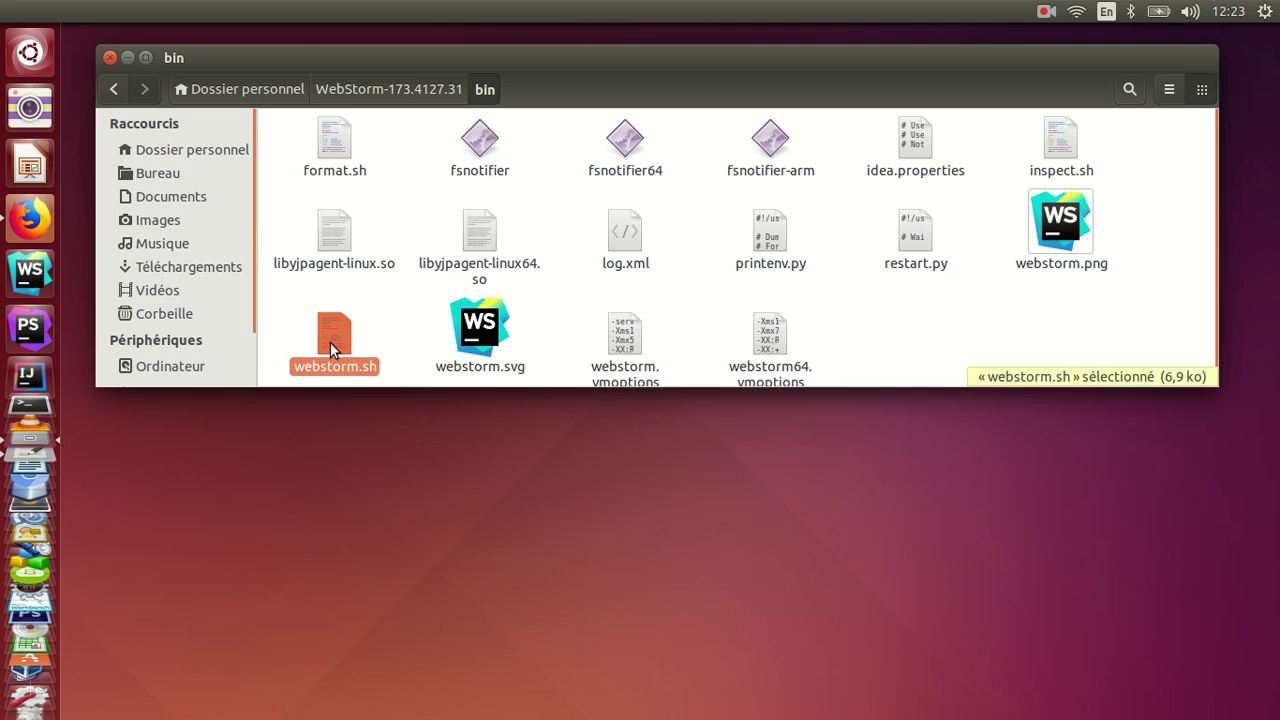
{"action": "left_click", "coordinate": [372, 432]}
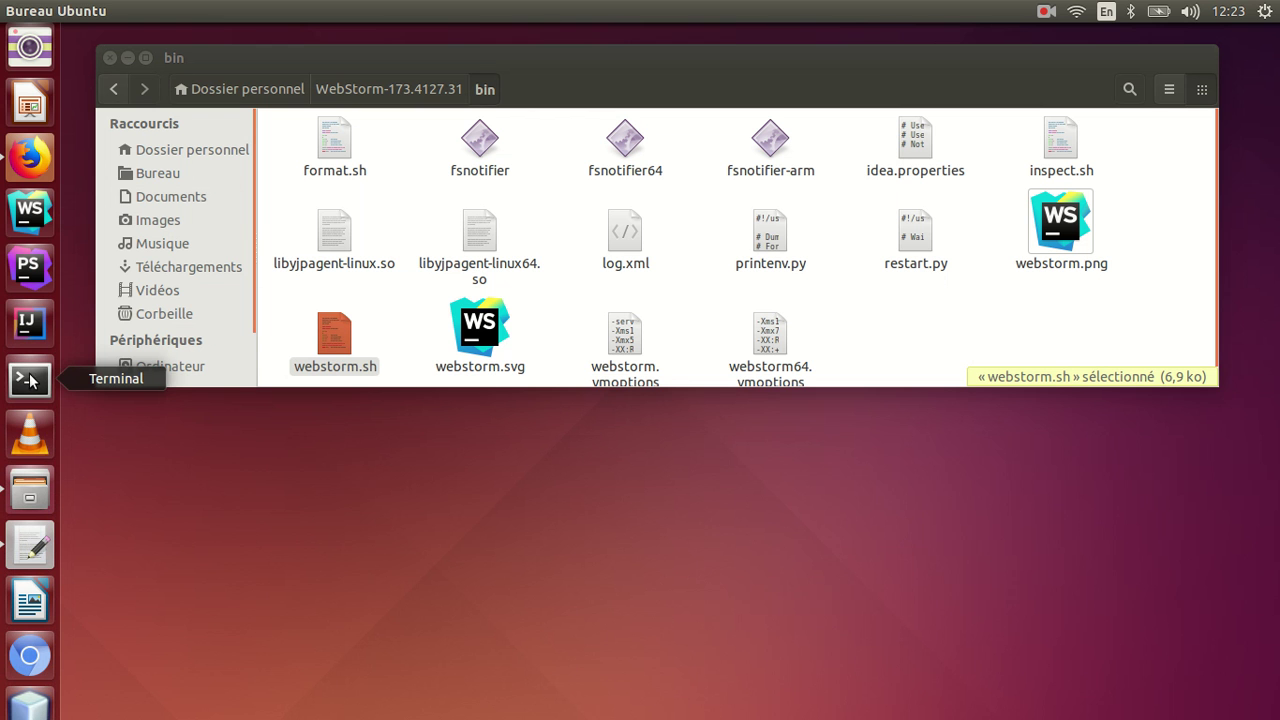
- Open a terminal below the file manager window and insert the path of webstorm.sh at its prompt
{"action": "left_click", "coordinate": [30, 380]}
{"action": "left_click_drag", "start_coordinate": [177, 300], "coordinate": [315, 453]}
{"action": "left_click_drag", "start_coordinate": [339, 350], "coordinate": [736, 537]}
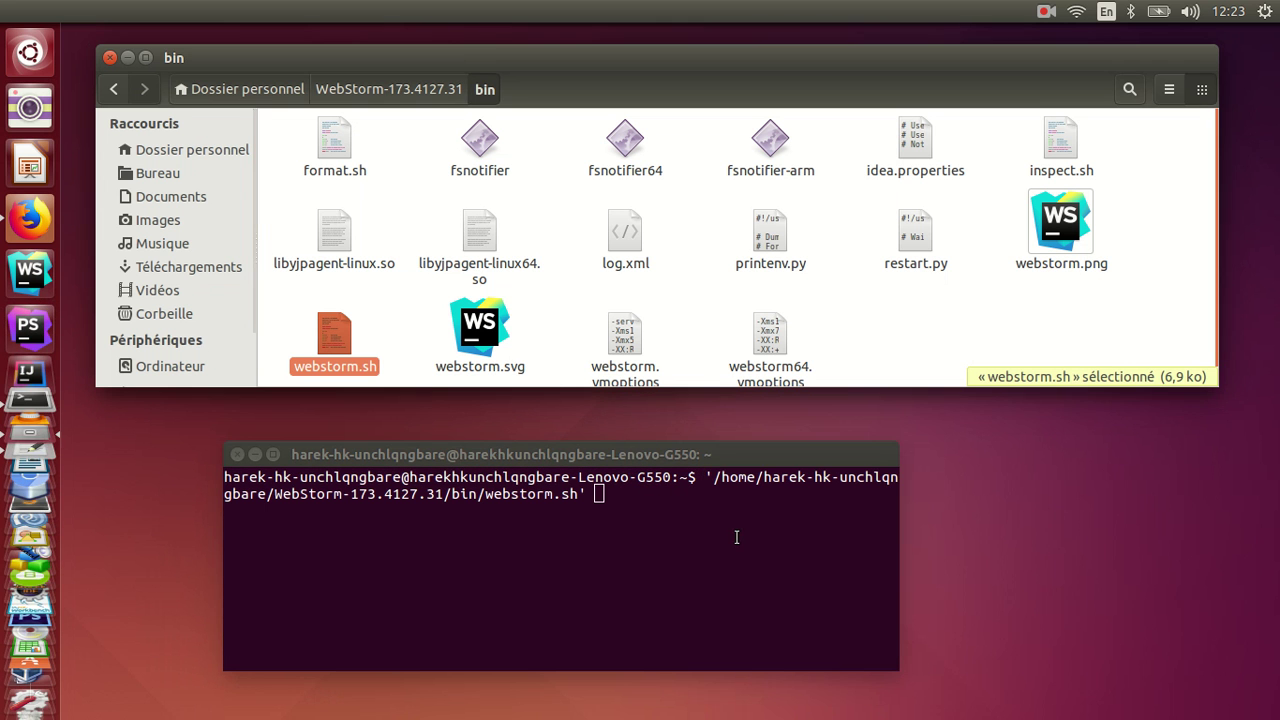
- Rewrite the inserted path as a cd command ending at WebStorm-173.4127.31/bin/ without quotes or script name, and run it
{"action": "left_click", "coordinate": [681, 524]}
{"action": "key", "text": "BackSpace"}
{"action": "key", "text": "BackSpace"}
{"action": "key", "text": "BackSpace"}
{"action": "key", "text": "BackSpace"}
{"action": "key", "text": "BackSpace"}
{"action": "key", "text": "BackSpace"}
{"action": "key", "text": "BackSpace"}
{"action": "key", "text": "BackSpace"}
{"action": "key", "text": "BackSpace"}
{"action": "key", "text": "BackSpace"}
{"action": "key", "text": "BackSpace"}
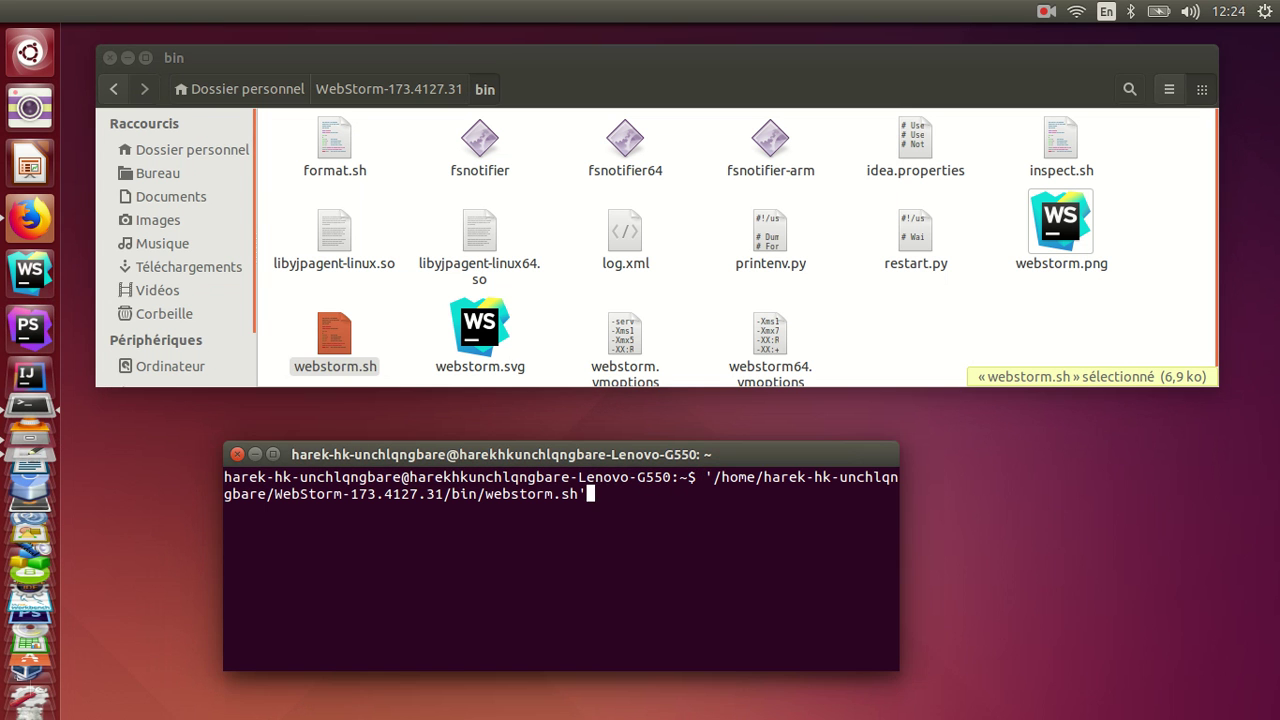
{"action": "key", "text": "BackSpace"}
{"action": "key", "text": "BackSpace"}
{"action": "key", "text": "Left"}
{"action": "key", "text": "Left"}
{"action": "key", "text": "Left"}
{"action": "key", "text": "Left"}
{"action": "key", "text": "Left"}
{"action": "key", "text": "Left"}
{"action": "key", "text": "Left"}
{"action": "key", "text": "Left"}
{"action": "key", "text": "Left"}
{"action": "key", "text": "Left"}
{"action": "key", "text": "Left"}
{"action": "key", "text": "Left"}
{"action": "key", "text": "Left"}
{"action": "key", "text": "Left"}
{"action": "key", "text": "Left"}
{"action": "key", "text": "Left"}
{"action": "key", "text": "Left"}
{"action": "key", "text": "Left"}
{"action": "key", "text": "Left"}
{"action": "key", "text": "Left"}
{"action": "key", "text": "Left"}
{"action": "key", "text": "Left"}
{"action": "key", "text": "Left"}
{"action": "key", "text": "Left"}
{"action": "key", "text": "Left"}
{"action": "key", "text": "Left"}
{"action": "key", "text": "Left"}
{"action": "key", "text": "Left"}
{"action": "key", "text": "Left"}
{"action": "key", "text": "Left"}
{"action": "key", "text": "Left"}
{"action": "key", "text": "Left"}
{"action": "key", "text": "Left"}
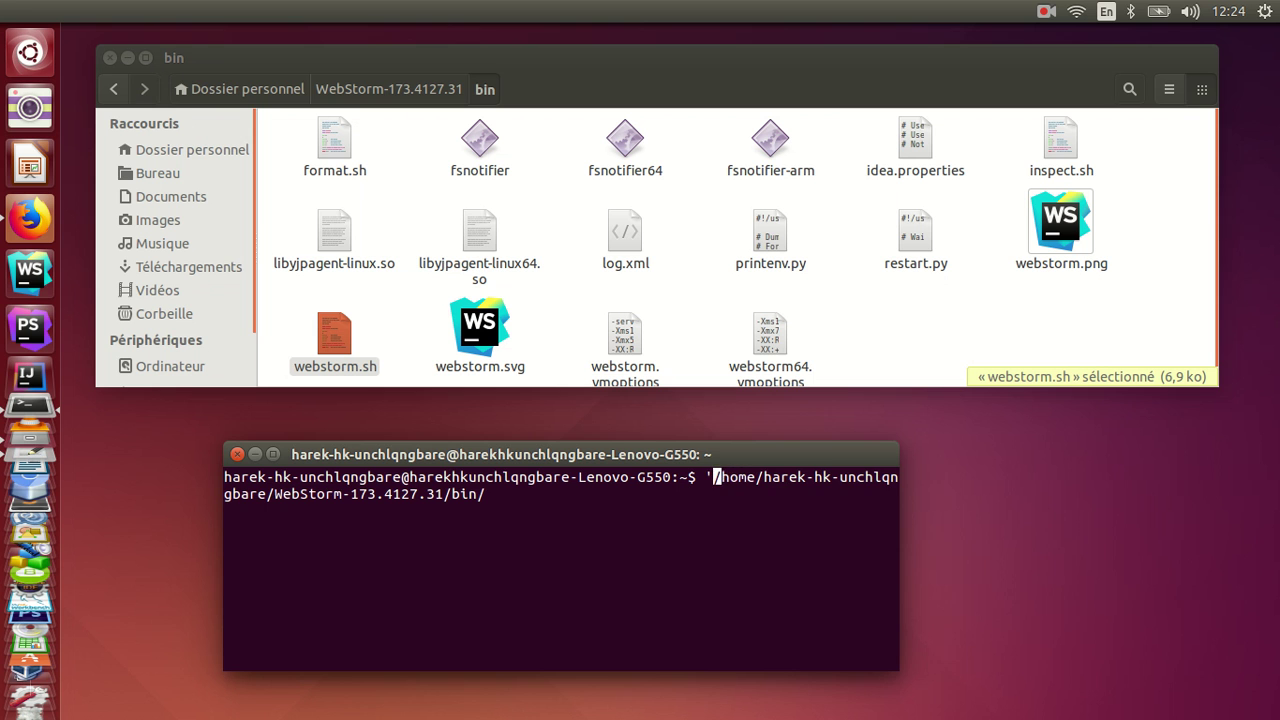
{"action": "key", "text": "BackSpace"}
{"action": "type", "text": "cd"}
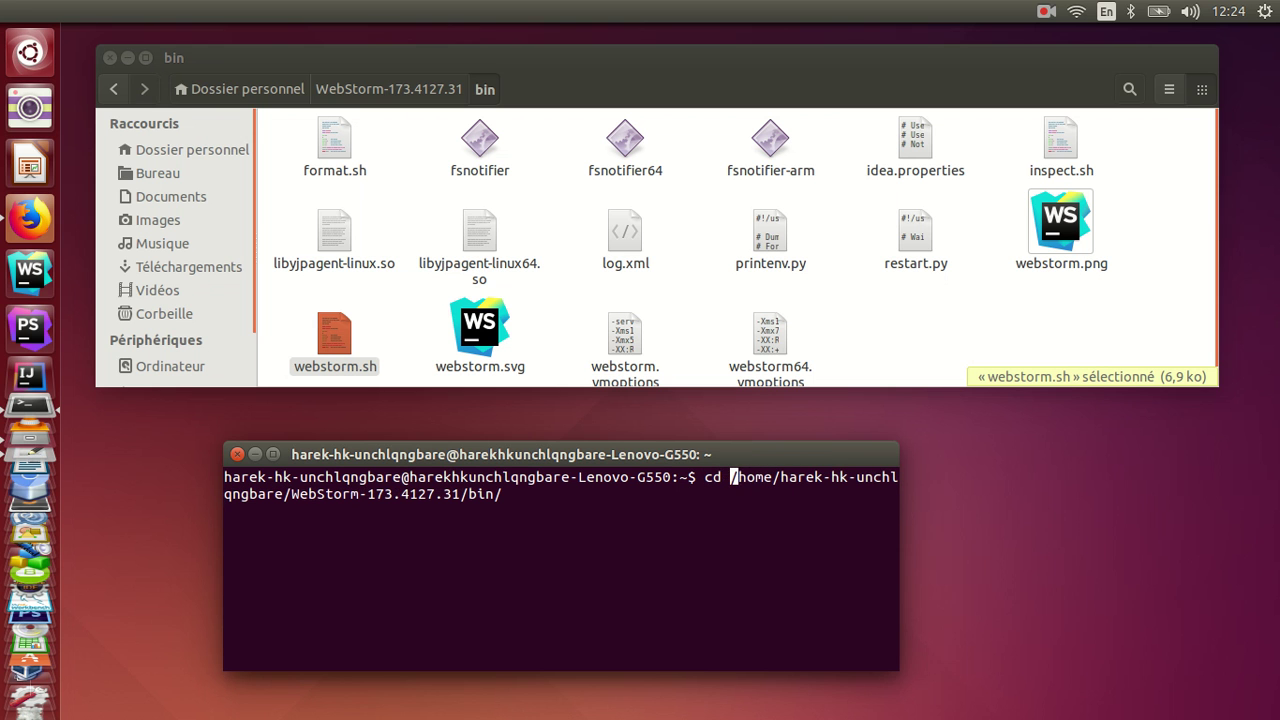
{"action": "key", "text": "Return"}
- List the bin folder's contents with la, and widen and reposition the terminal window
{"action": "type", "text": "la"}
{"action": "key", "text": "Return"}
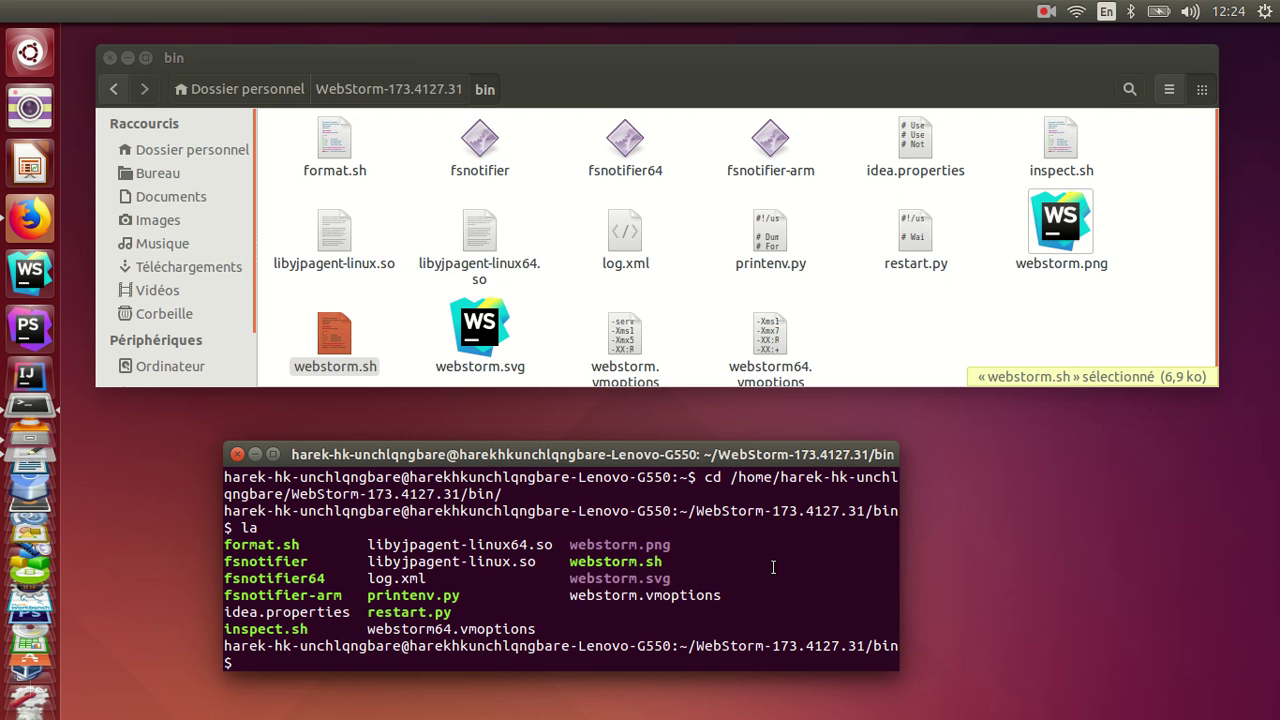
{"action": "left_click_drag", "start_coordinate": [896, 548], "coordinate": [1204, 550]}
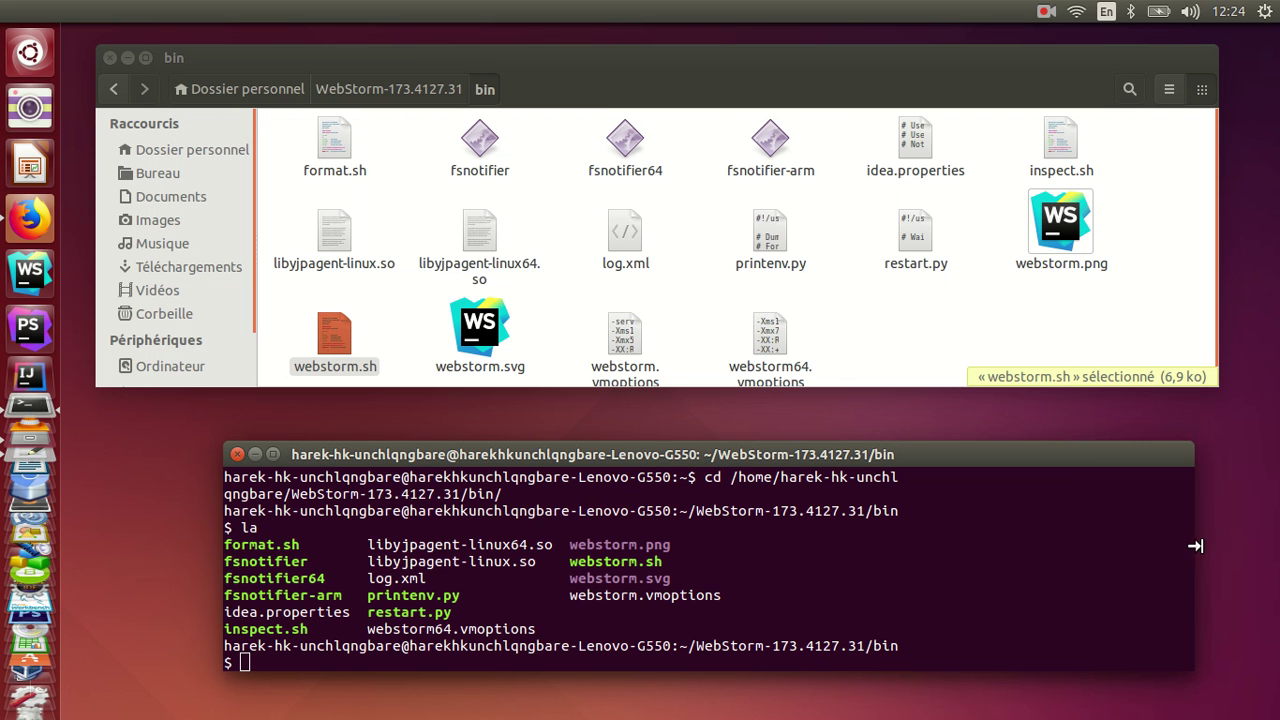
{"action": "left_click_drag", "start_coordinate": [868, 454], "coordinate": [853, 421]}
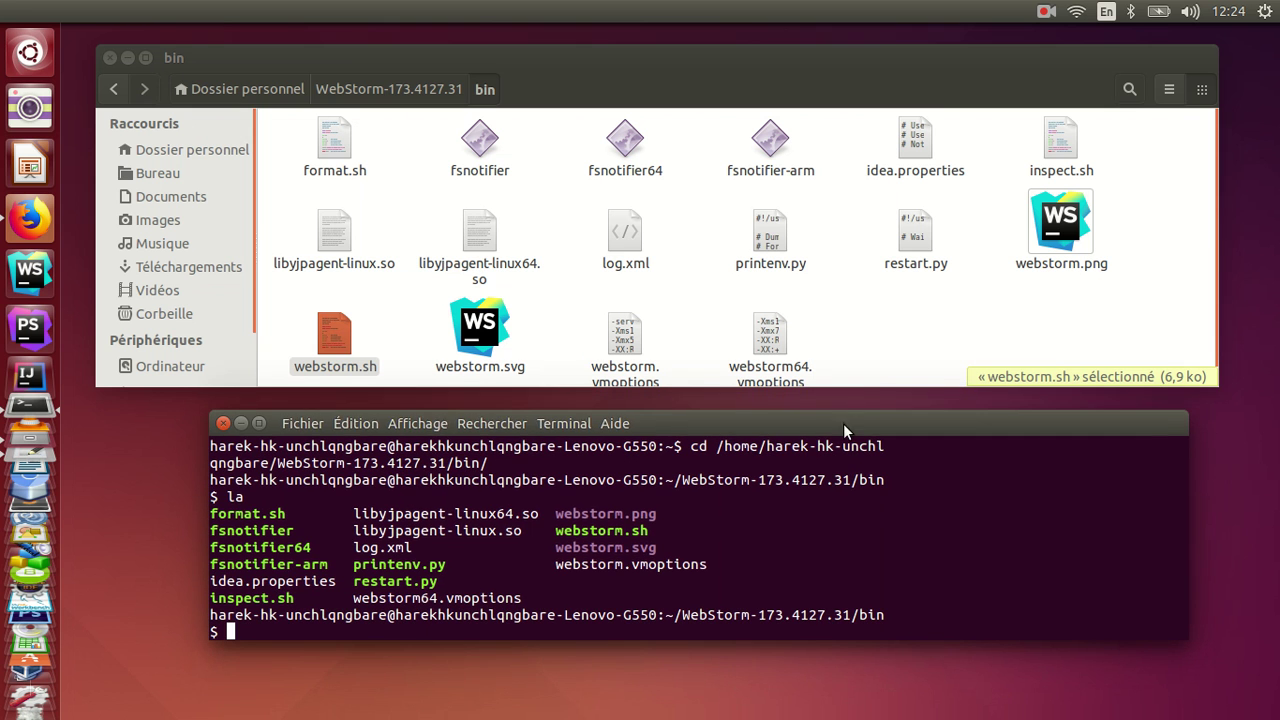
- Launch WebStorm from the terminal with ./webstorm.sh
{"action": "left_click", "coordinate": [336, 360]}
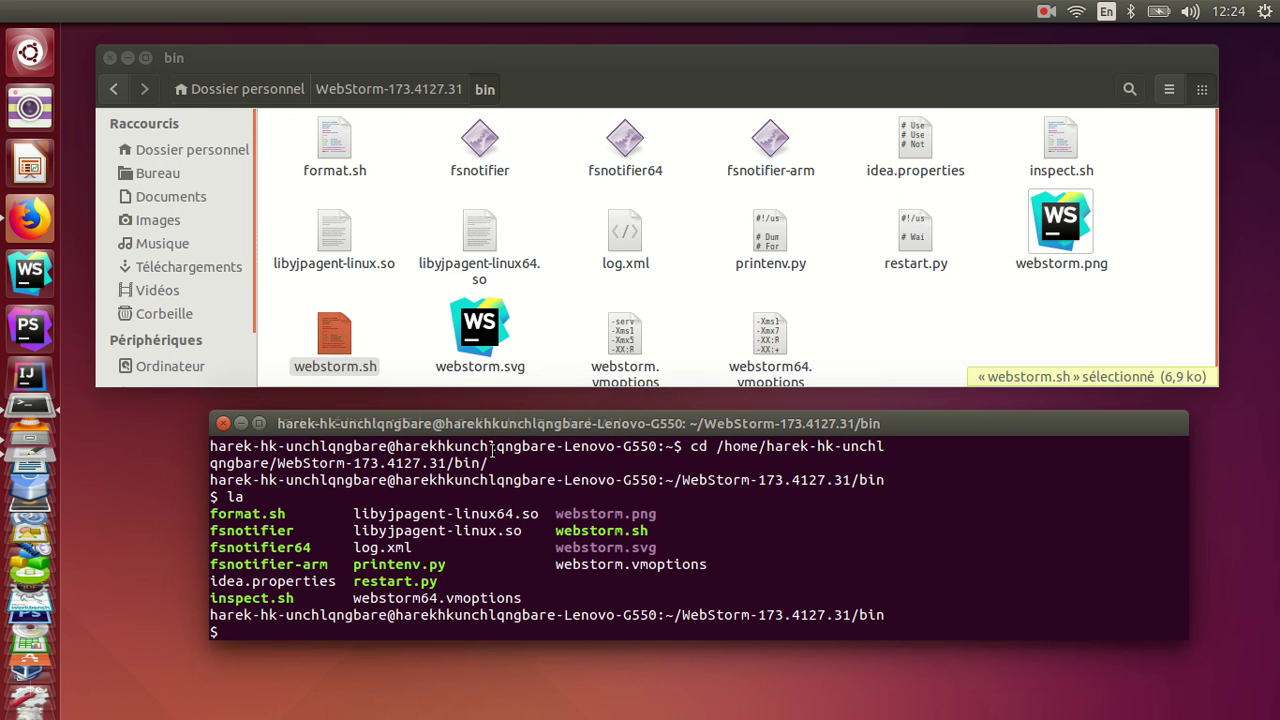
{"action": "left_click_drag", "start_coordinate": [557, 530], "coordinate": [650, 531]}
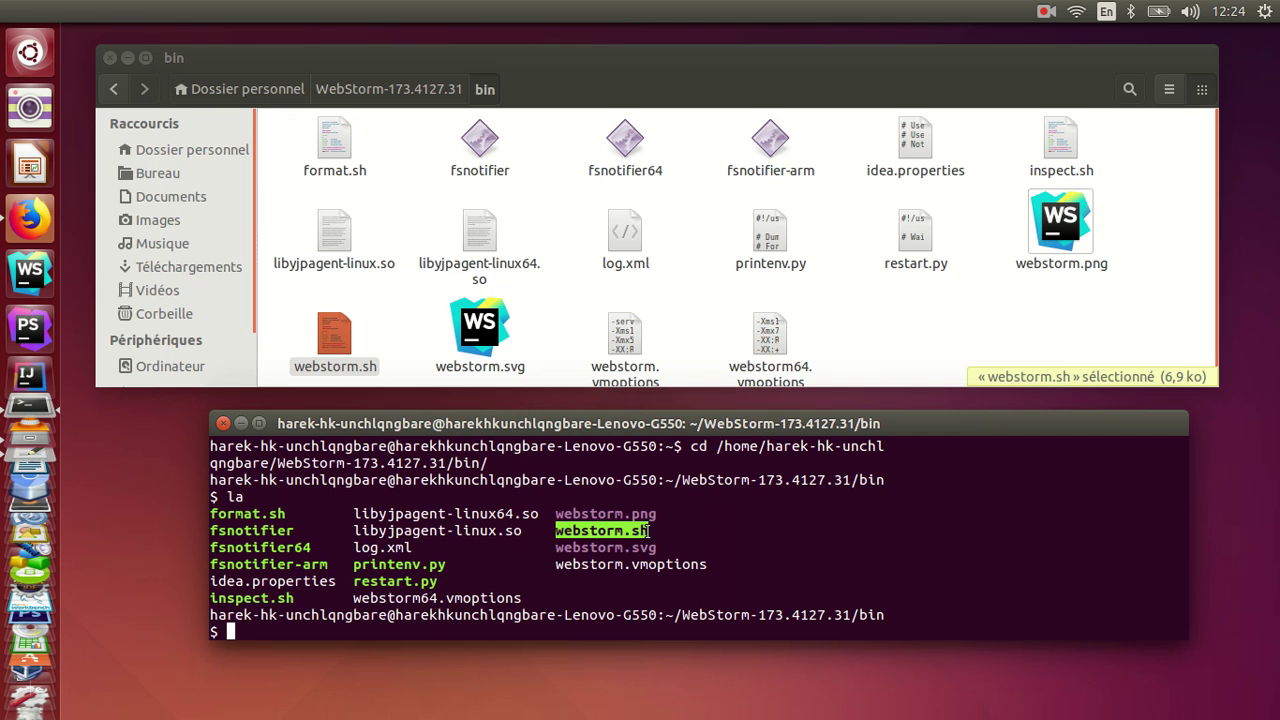
{"action": "left_click", "coordinate": [364, 626]}
{"action": "type", "text": "./"}
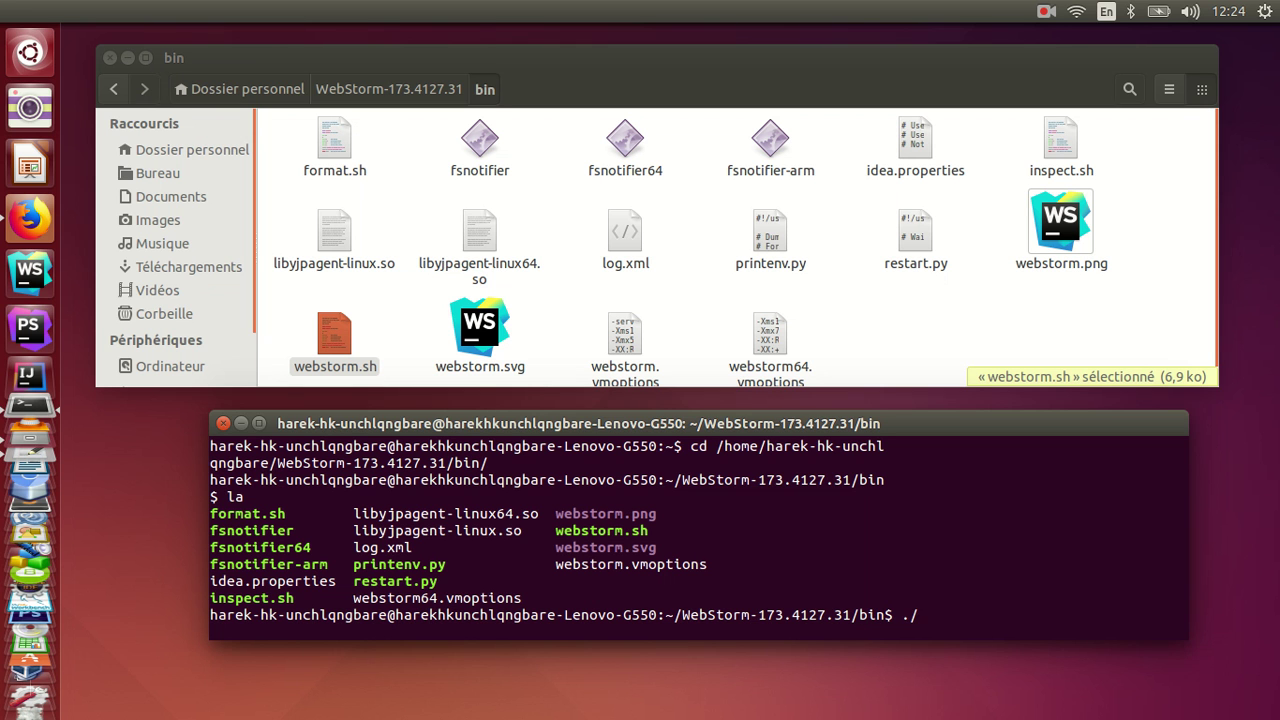
{"action": "type", "text": "w"}
{"action": "key", "text": "Tab"}
{"action": "left_click_drag", "start_coordinate": [649, 530], "coordinate": [551, 530]}
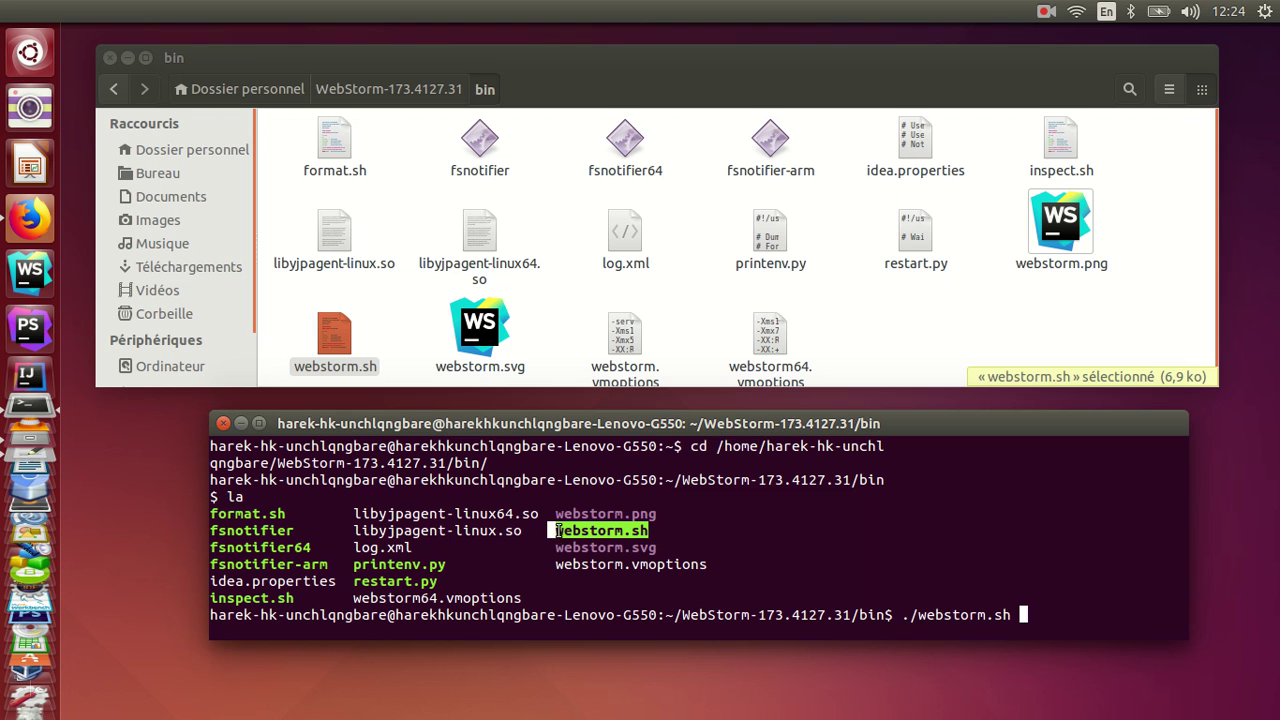
{"action": "left_click_drag", "start_coordinate": [913, 620], "coordinate": [1046, 614]}
{"action": "left_click", "coordinate": [1023, 616]}
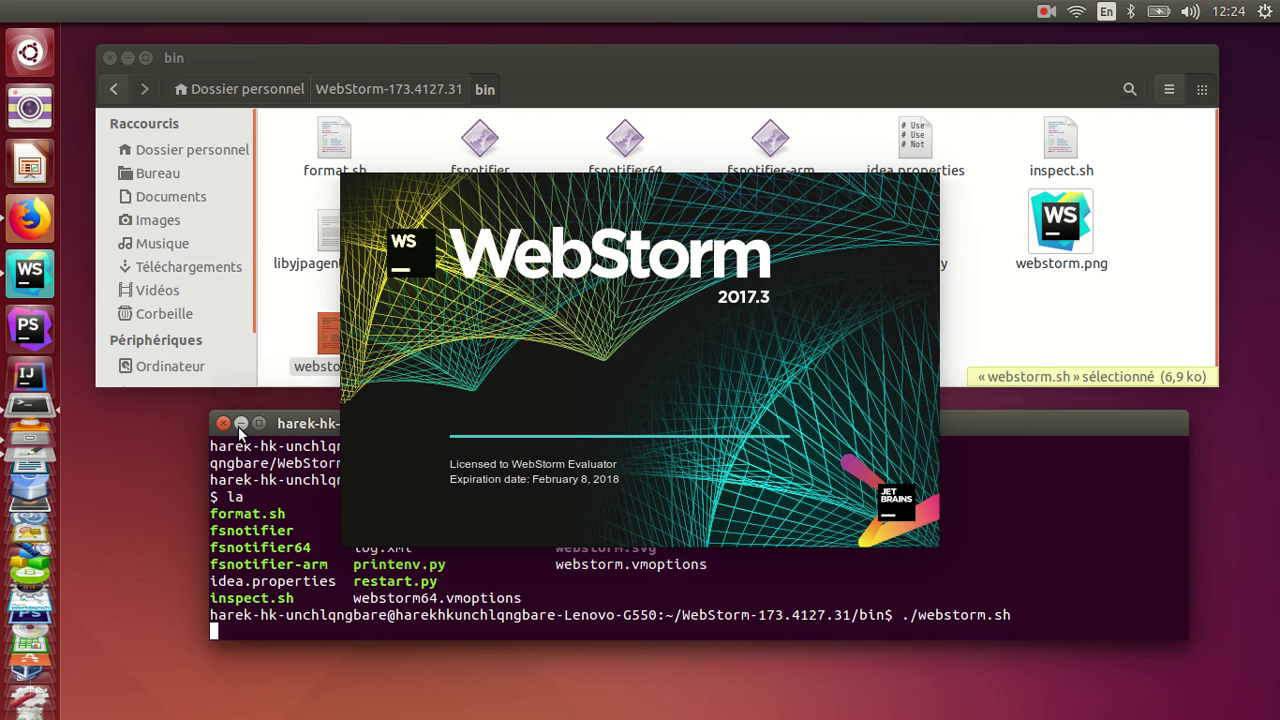
- Minimize the terminal and file manager windows
{"action": "left_click_drag", "start_coordinate": [239, 428], "coordinate": [214, 444]}
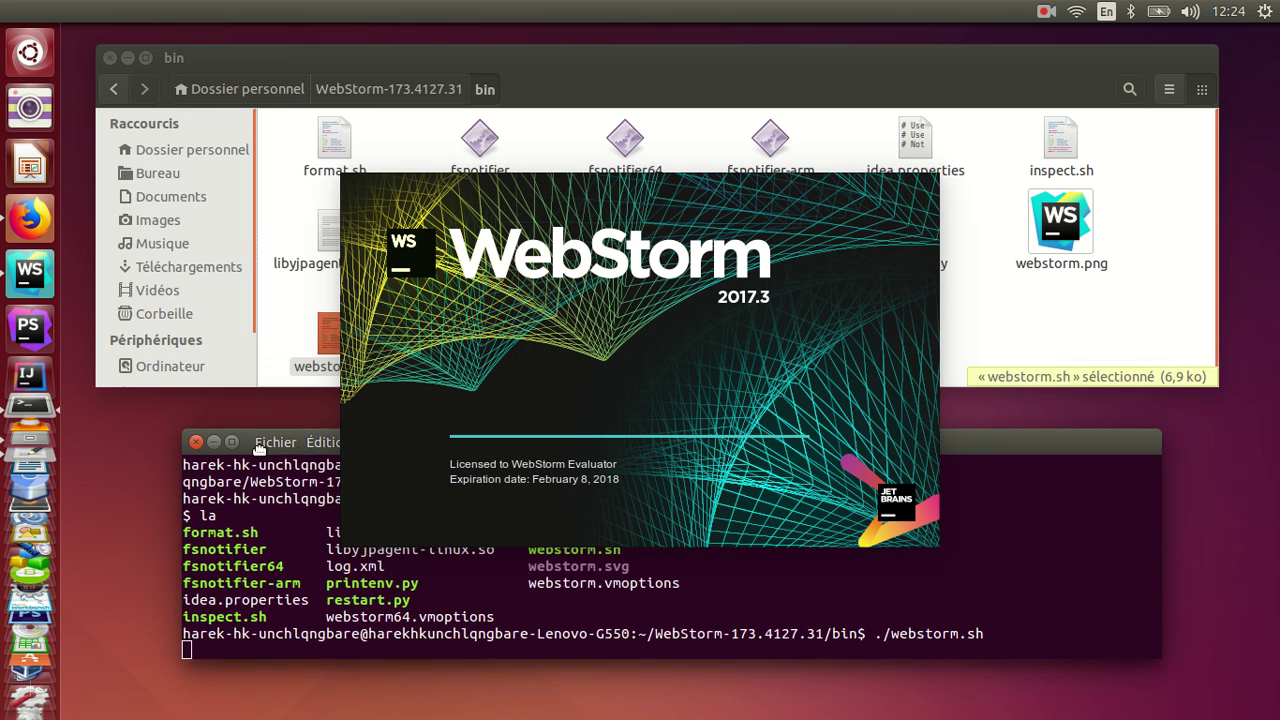
{"action": "left_click", "coordinate": [214, 444]}
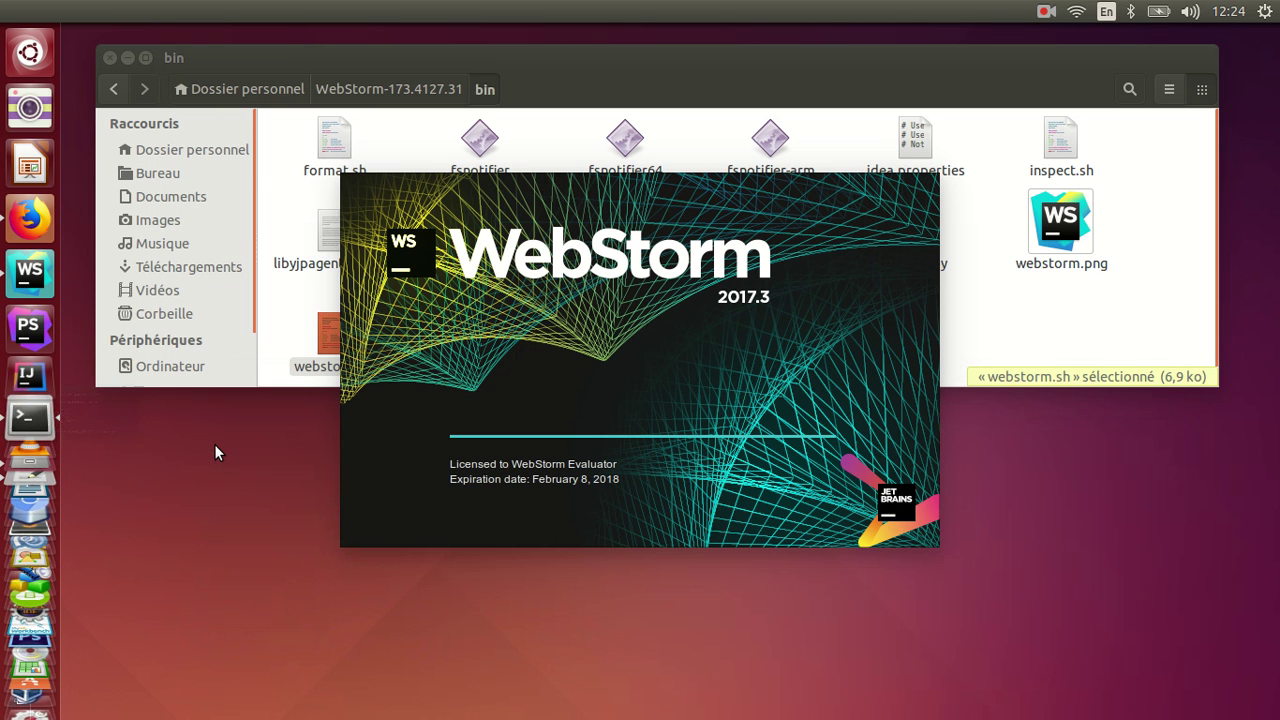
{"action": "left_click", "coordinate": [127, 58]}
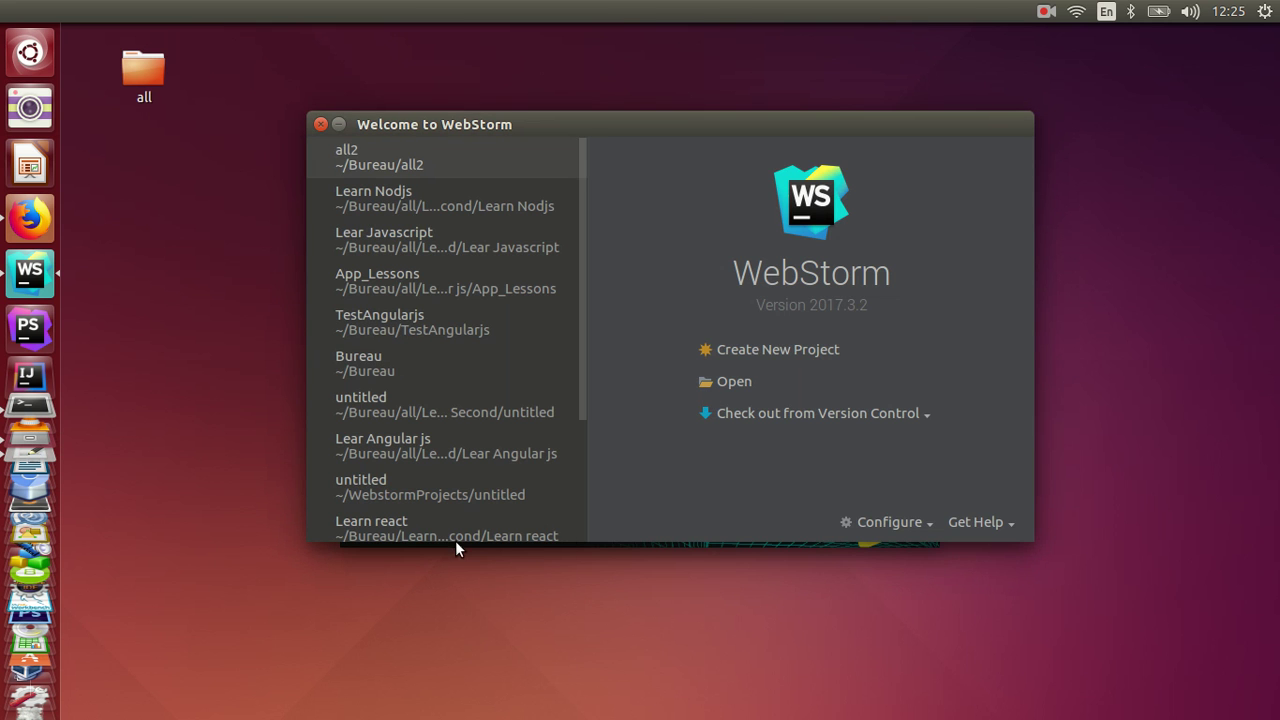
- Start a new WebStorm project and choose Node.js Express App as its type
{"action": "left_click_drag", "start_coordinate": [717, 126], "coordinate": [651, 93]}
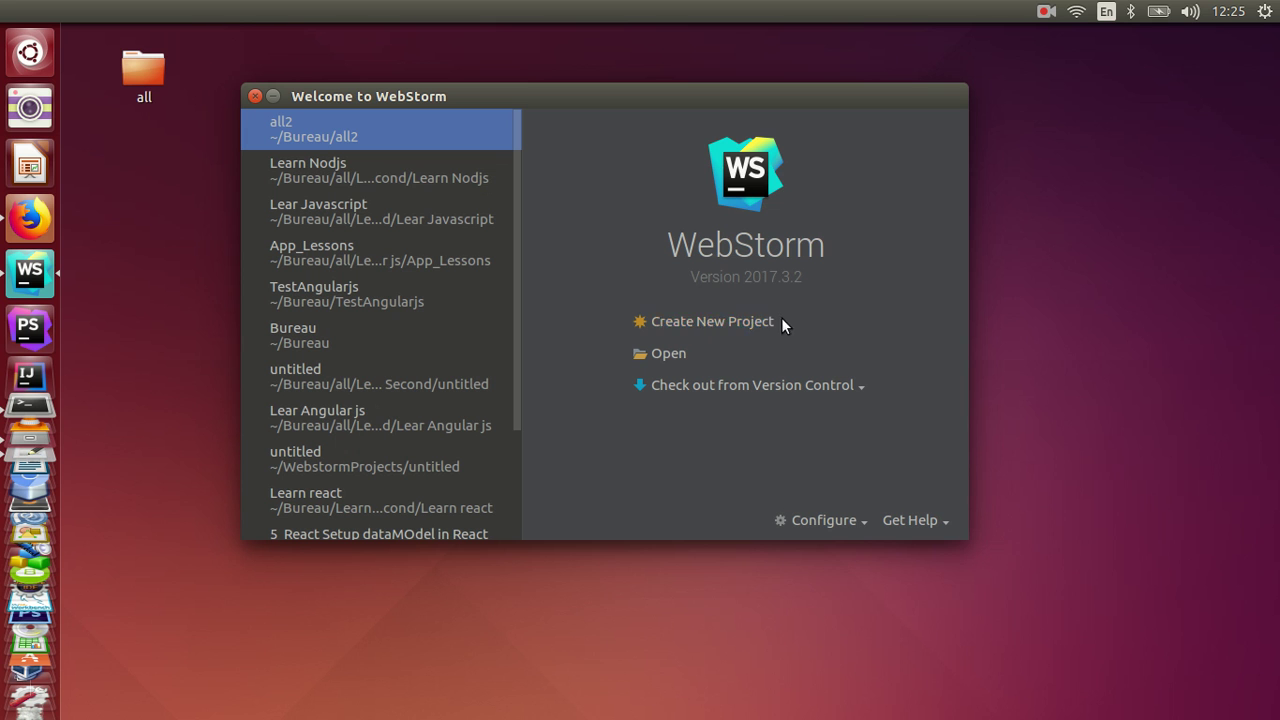
{"action": "left_click", "coordinate": [709, 328]}
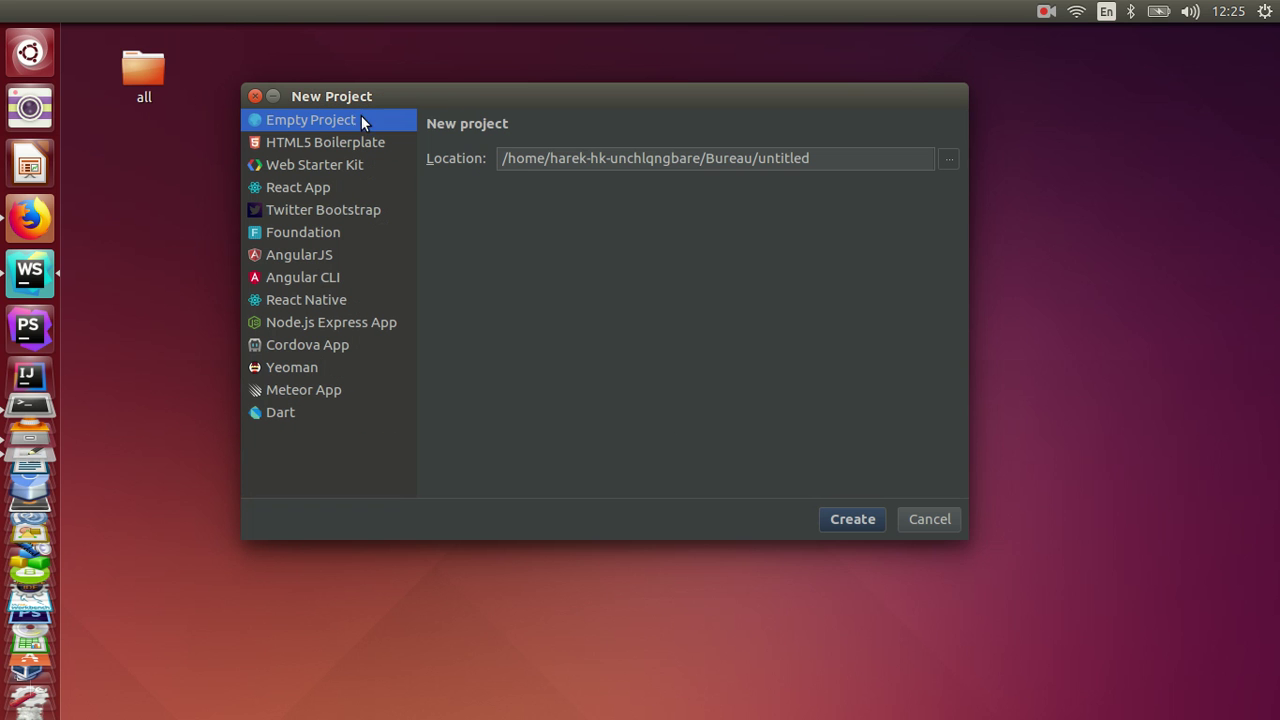
{"action": "left_click", "coordinate": [303, 145]}
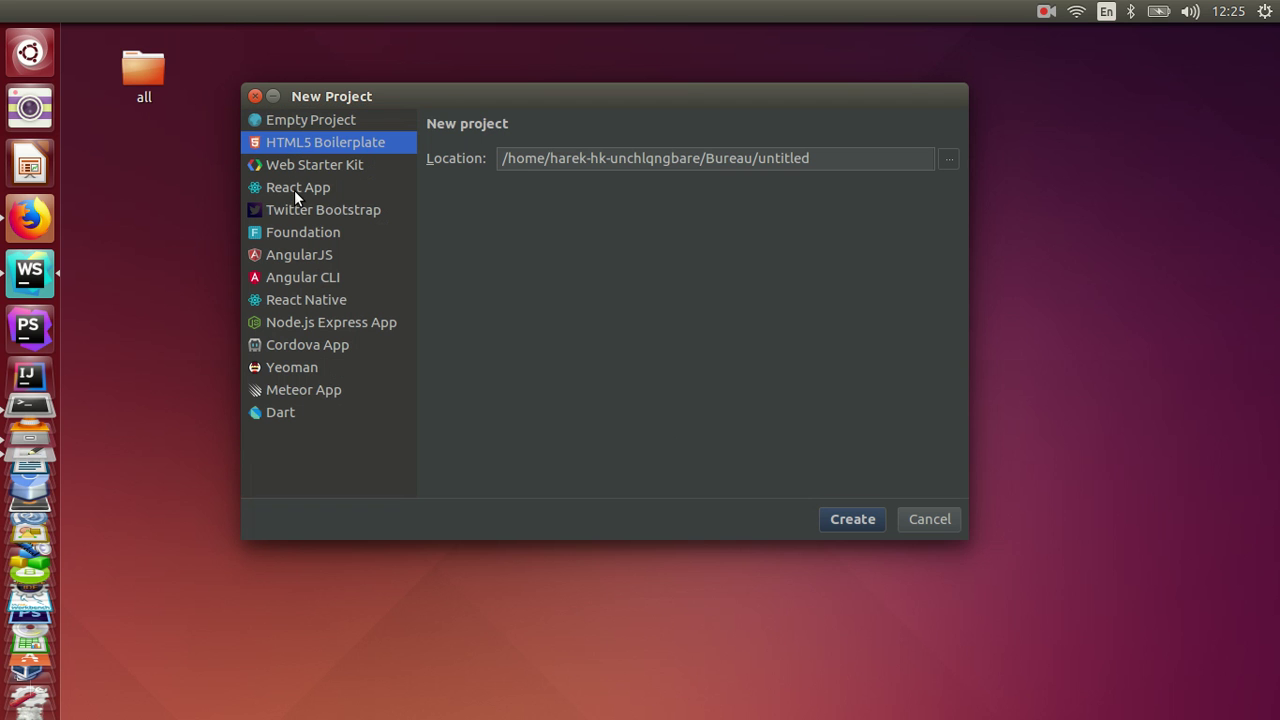
{"action": "left_click", "coordinate": [283, 274]}
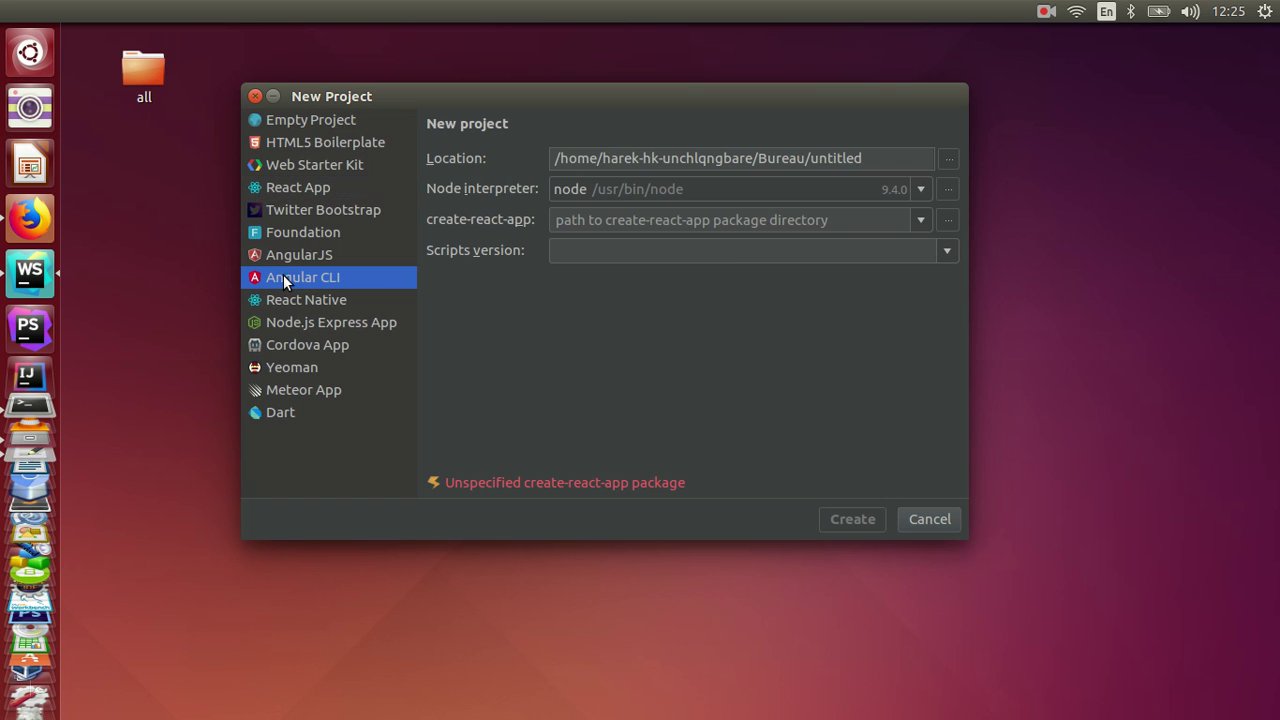
{"action": "left_click", "coordinate": [294, 325]}
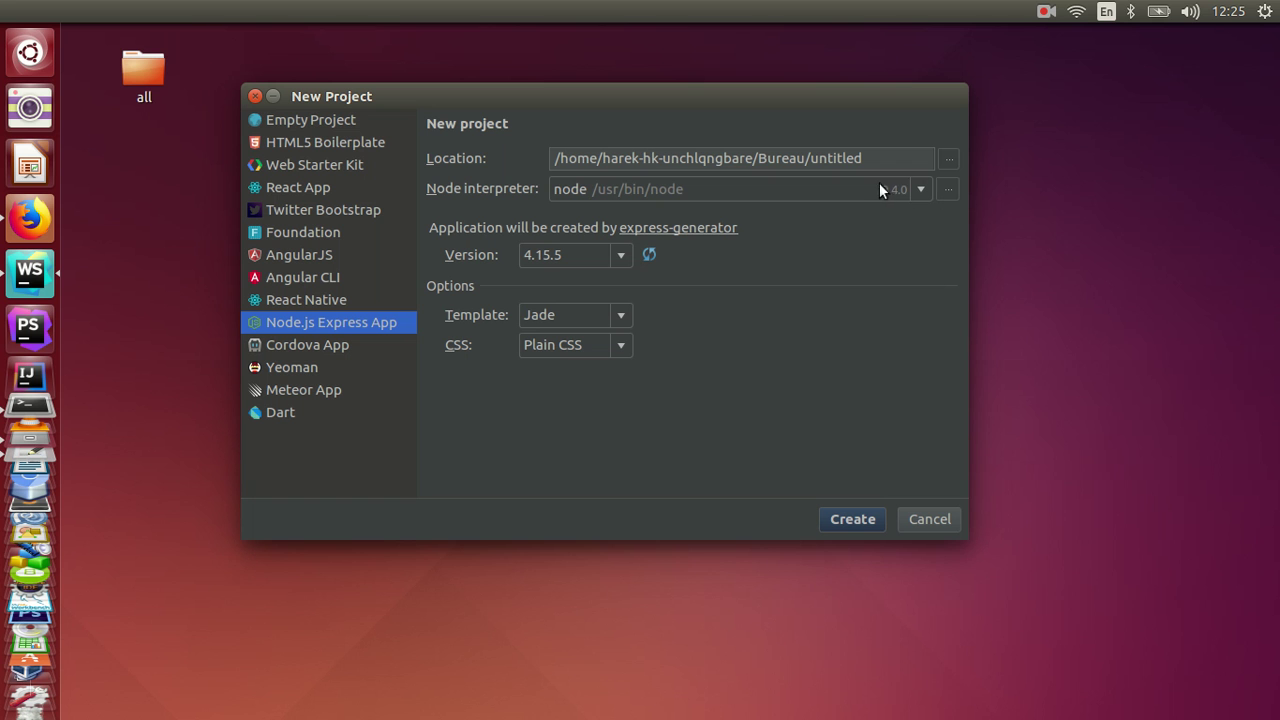
- Browse for the project's base directory and create a new folder named ALL inside Bureau
{"action": "left_click", "coordinate": [945, 161]}
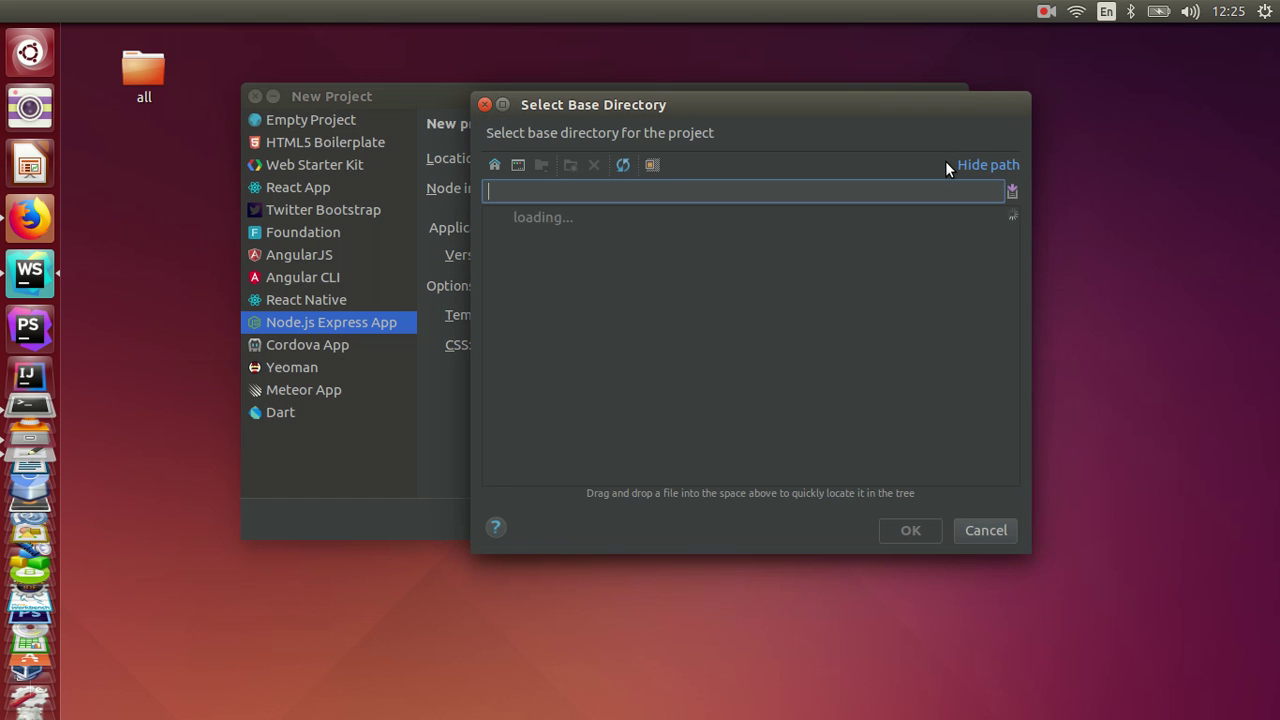
{"action": "left_click", "coordinate": [762, 195]}
{"action": "type", "text": "/"}
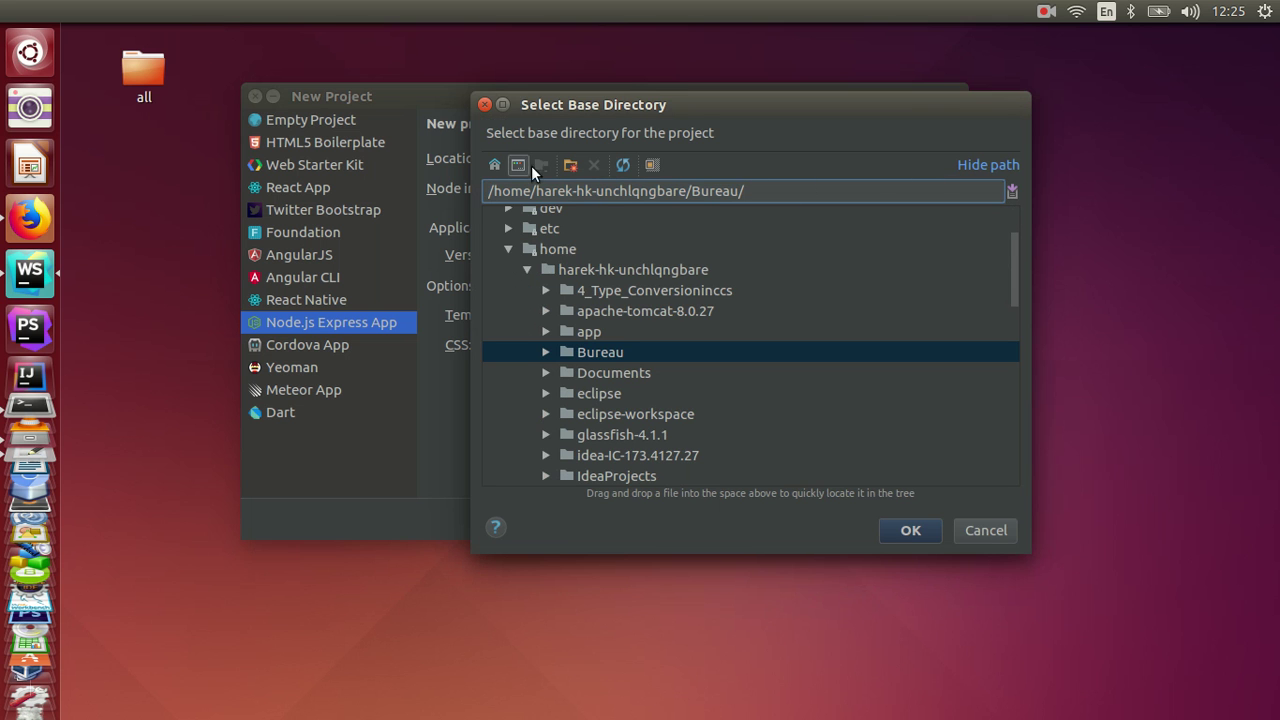
{"action": "left_click", "coordinate": [572, 164]}
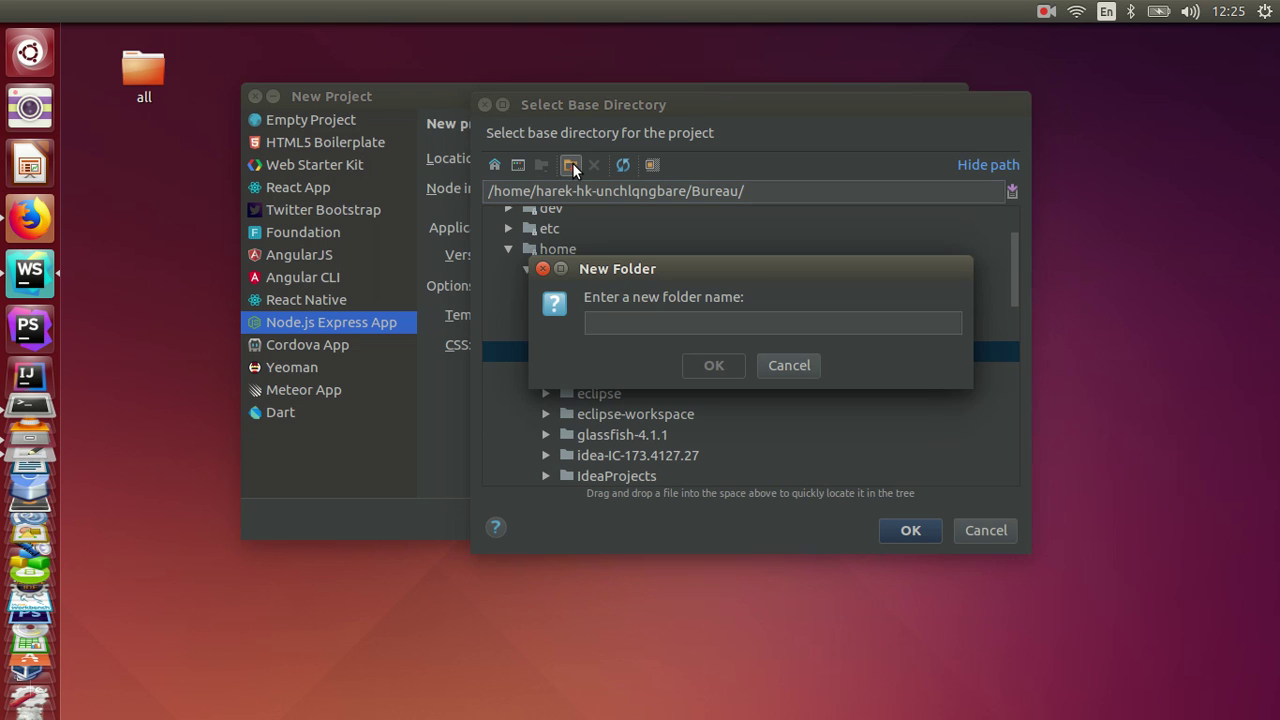
{"action": "type", "text": "all2"}
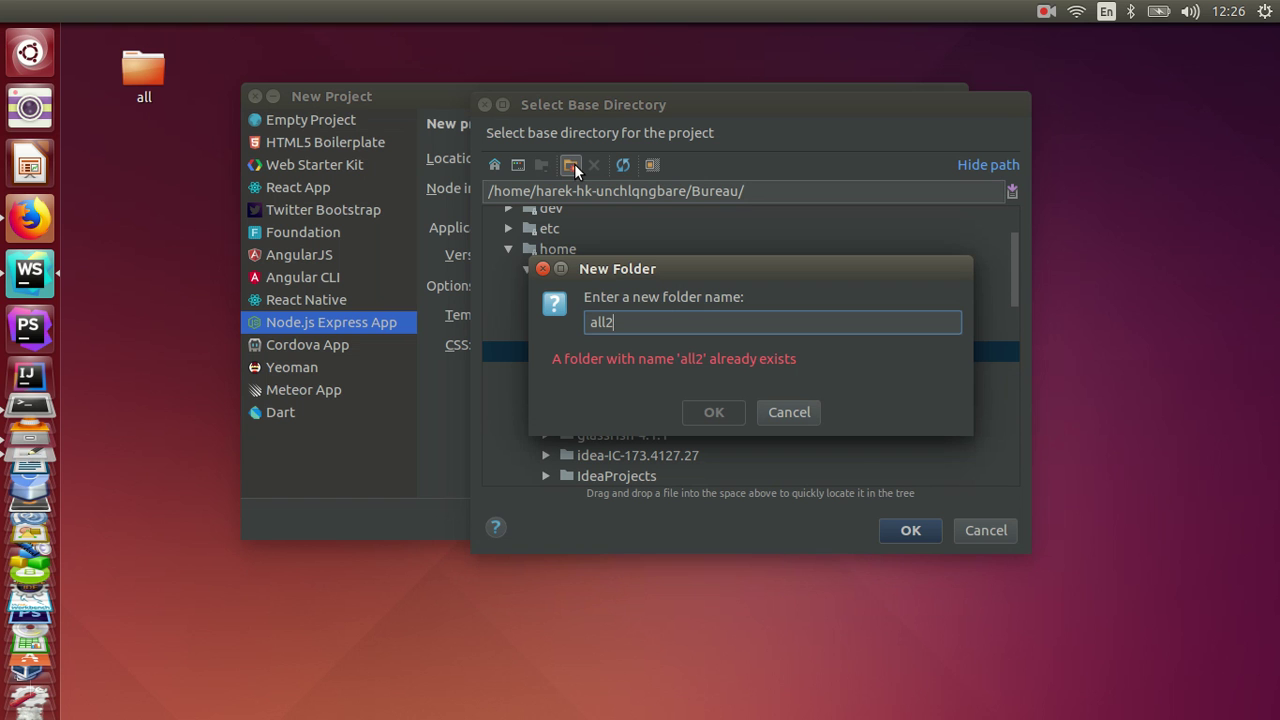
{"action": "key", "text": "BackSpace"}
{"action": "key", "text": "BackSpace"}
{"action": "key", "text": "BackSpace"}
{"action": "key", "text": "BackSpace"}
{"action": "type", "text": "ALL"}
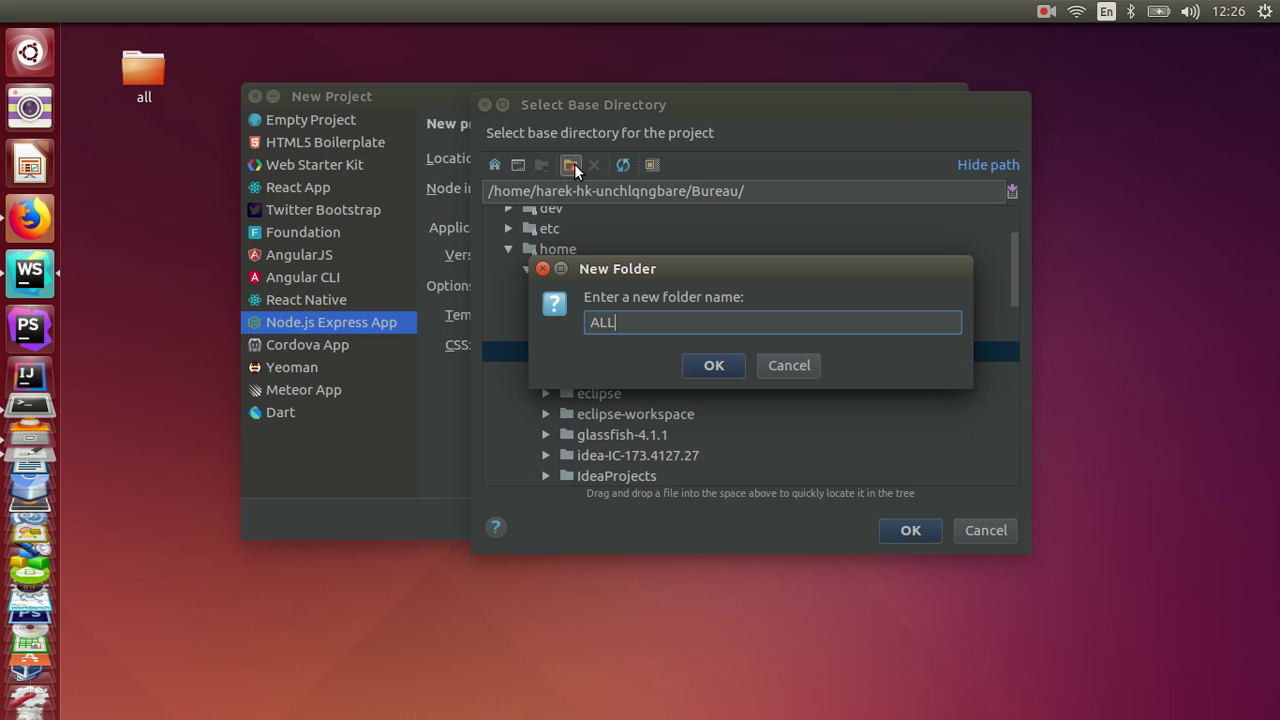
{"action": "left_click", "coordinate": [713, 366]}
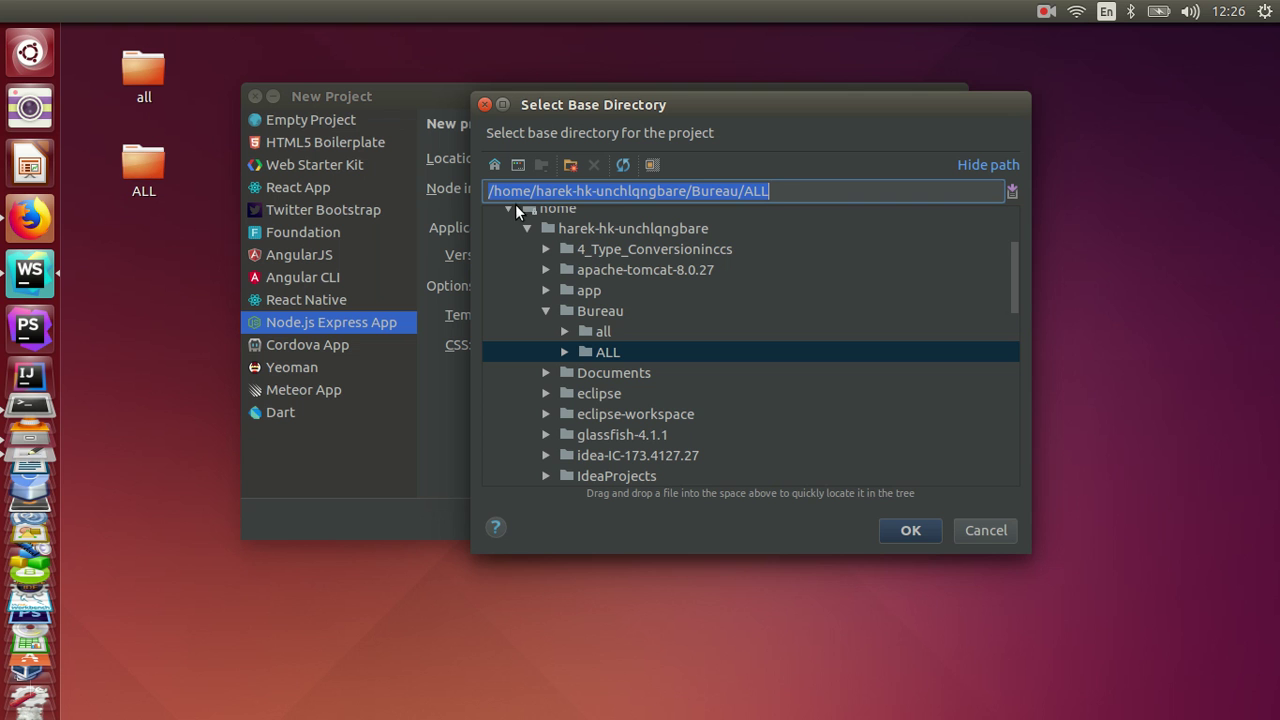
- Create the Node.js Express App project in the ALL folder and reposition the project window
{"action": "key", "text": "End"}
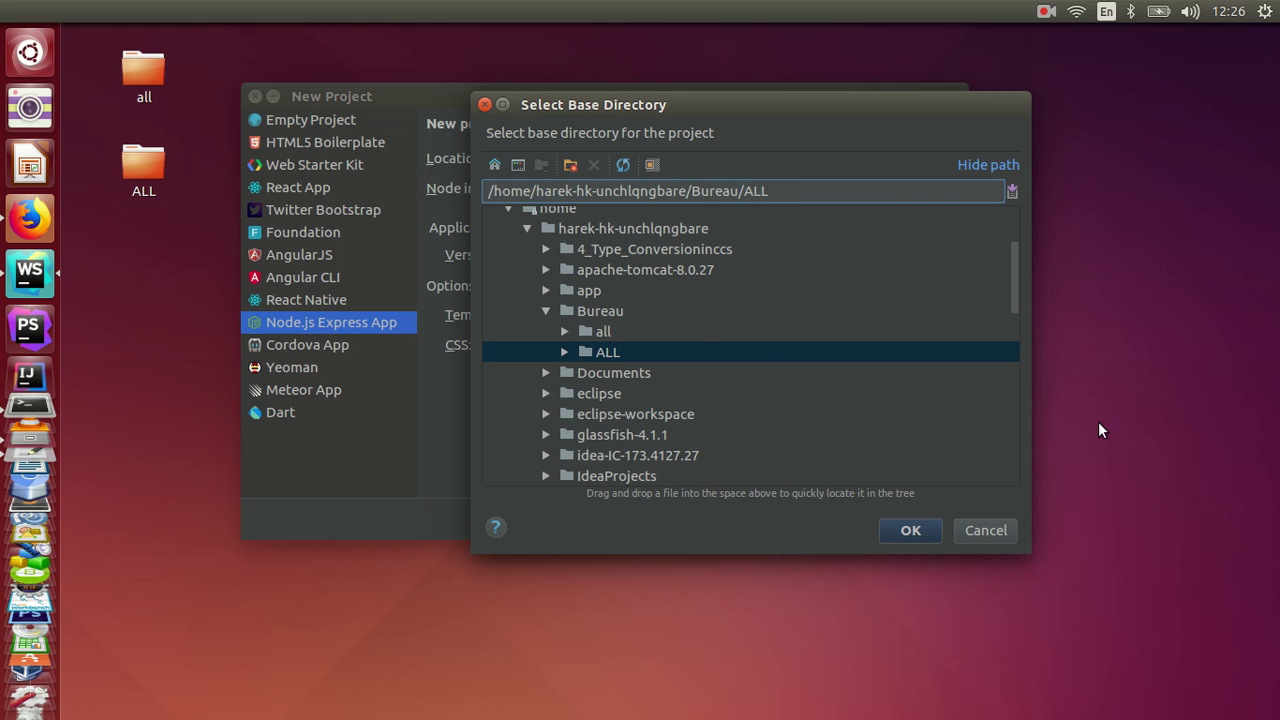
{"action": "left_click", "coordinate": [910, 531]}
{"action": "left_click", "coordinate": [862, 522]}
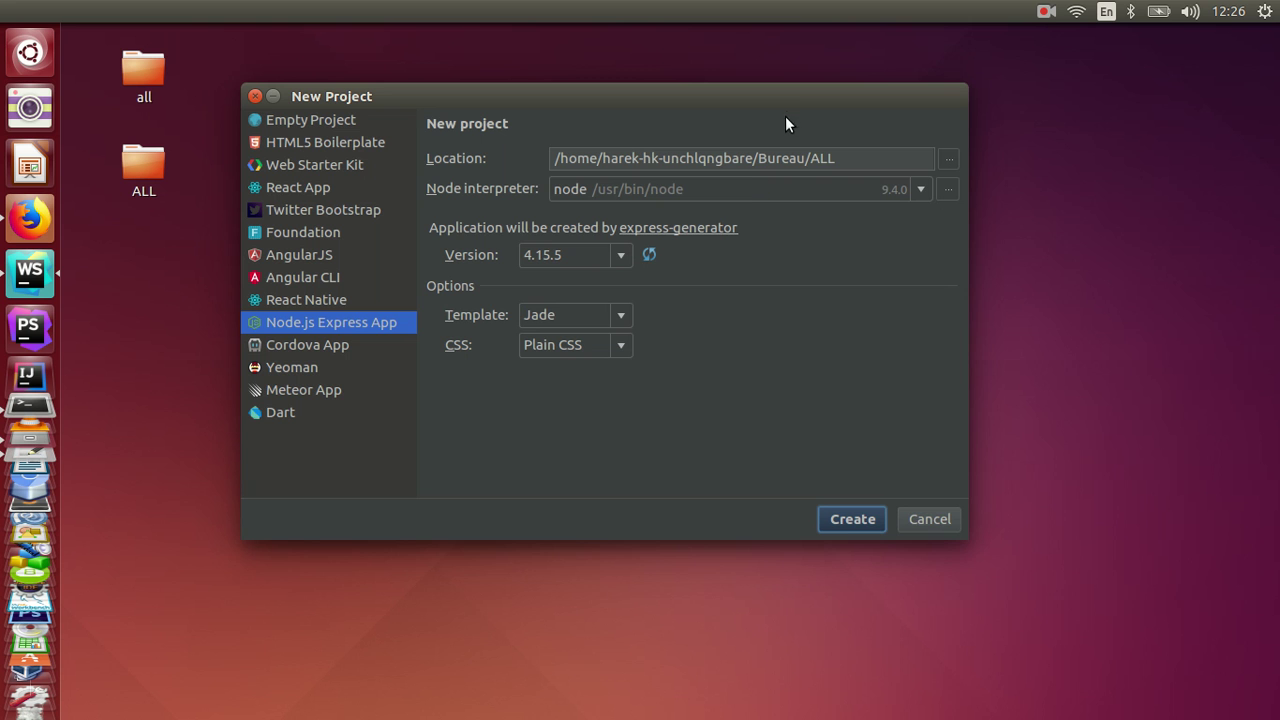
{"action": "left_click_drag", "start_coordinate": [788, 91], "coordinate": [842, 63]}
{"action": "key", "text": "Return"}
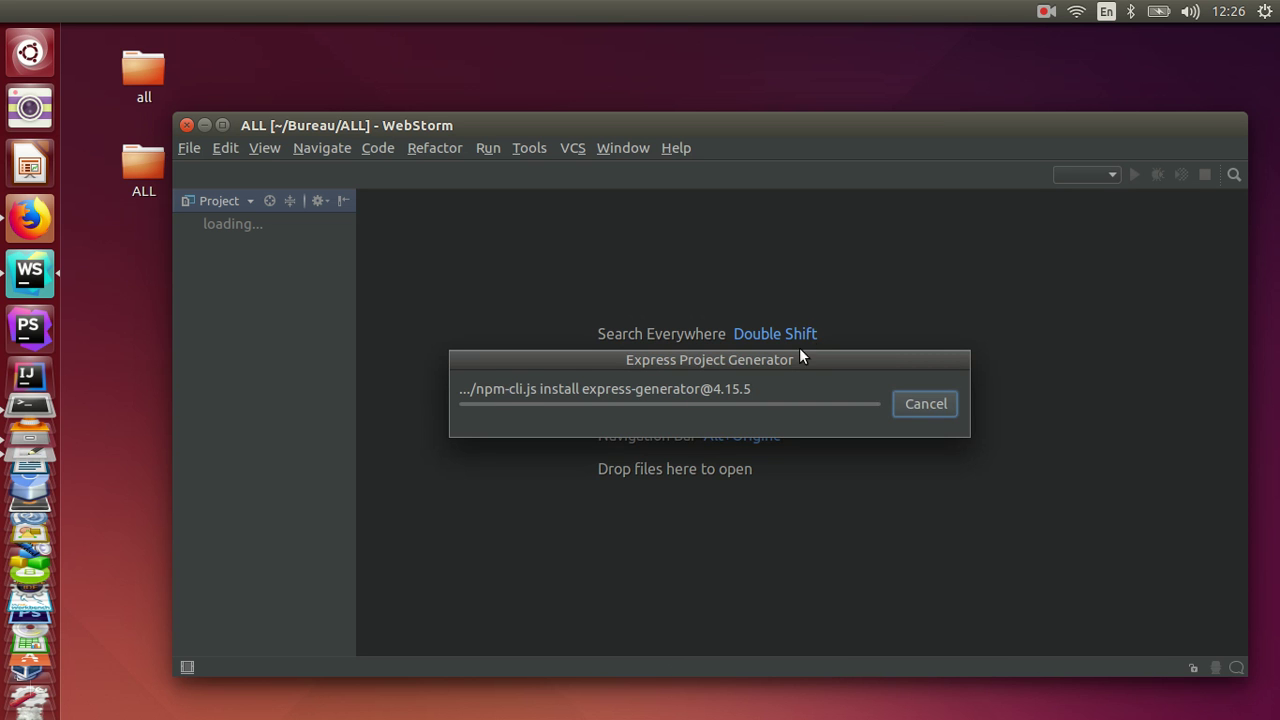
{"action": "left_click_drag", "start_coordinate": [792, 362], "coordinate": [793, 299]}
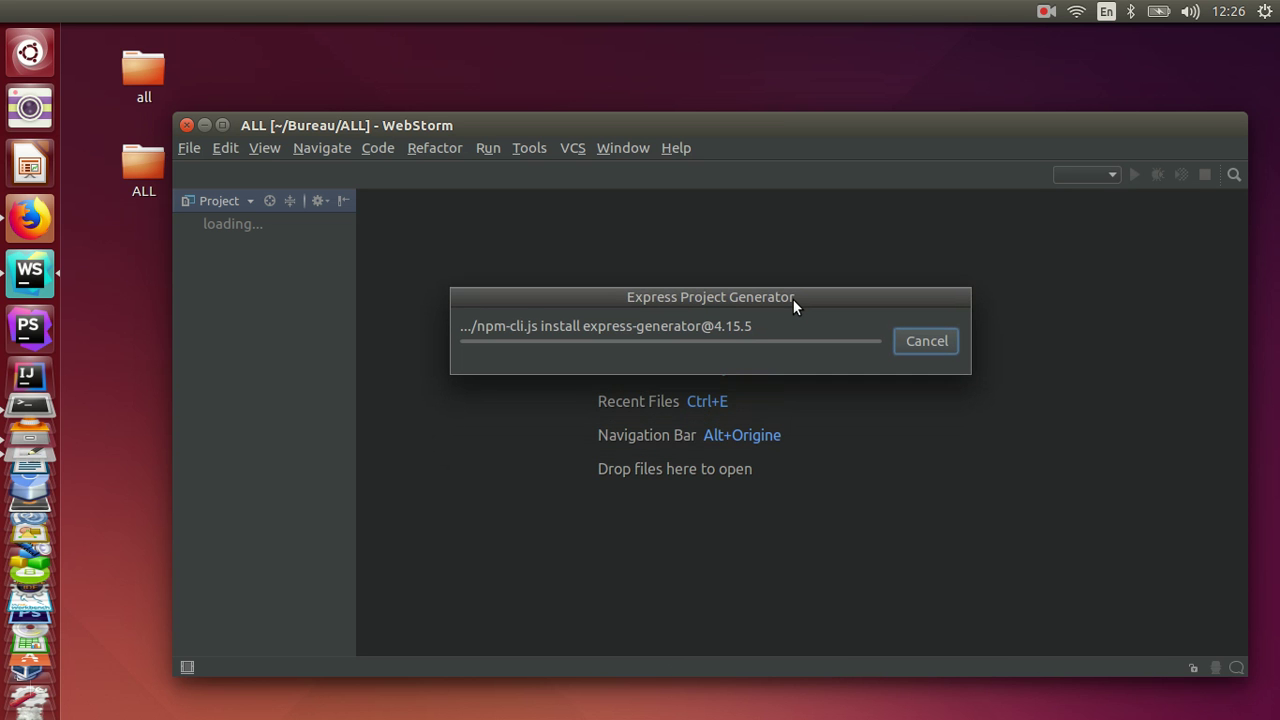
{"action": "left_click_drag", "start_coordinate": [782, 128], "coordinate": [790, 65]}
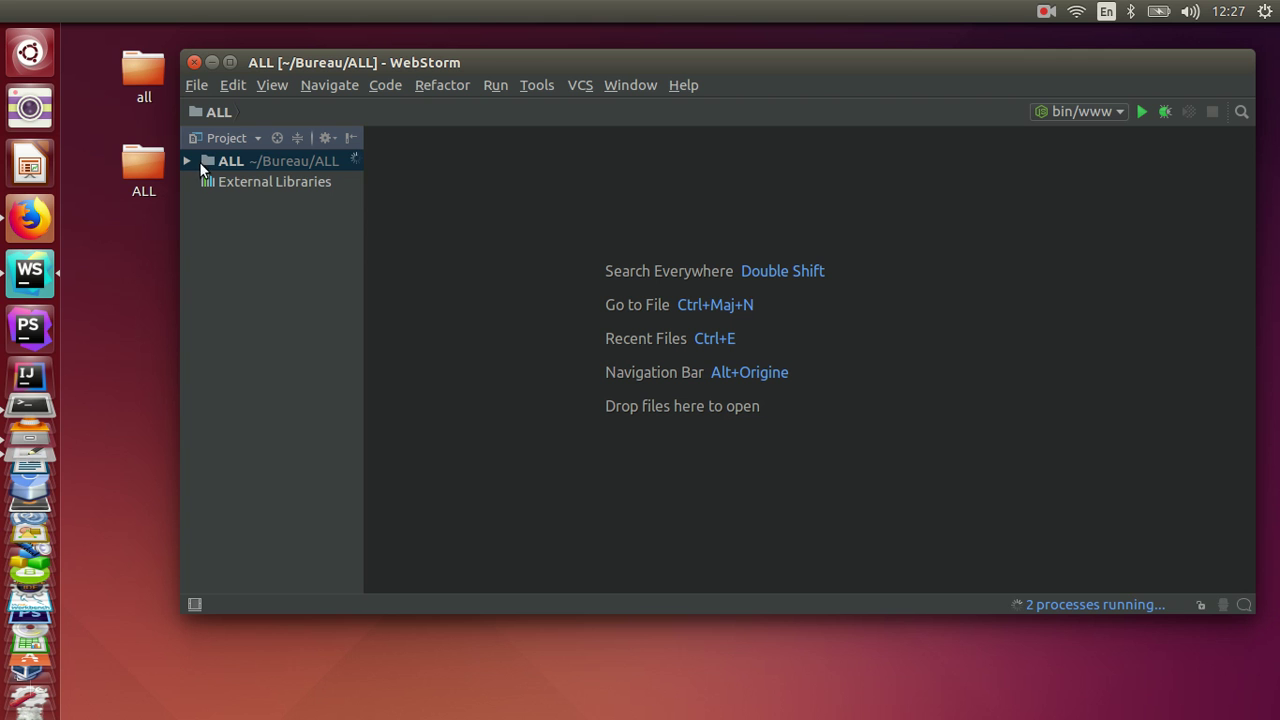
- Delete all generated folders and files inside the ALL project, from bin through package-lock.json
{"action": "double_click", "coordinate": [226, 162]}
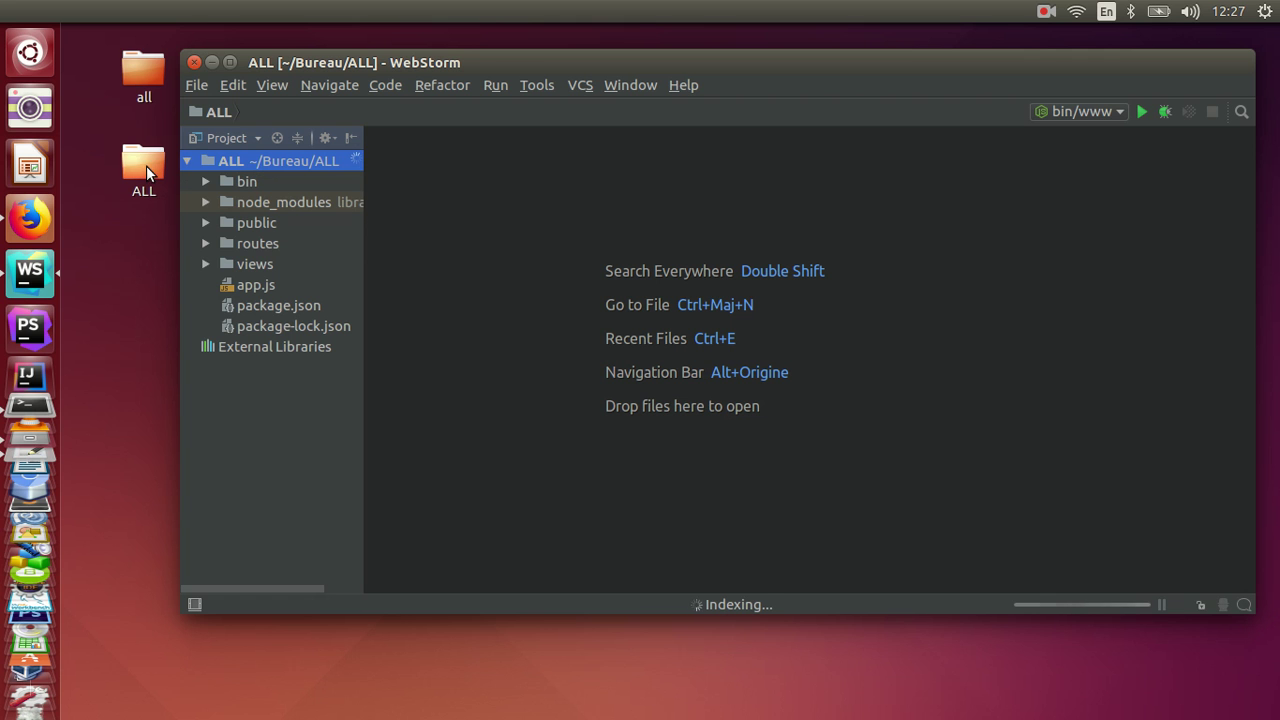
{"action": "left_click", "coordinate": [272, 324]}
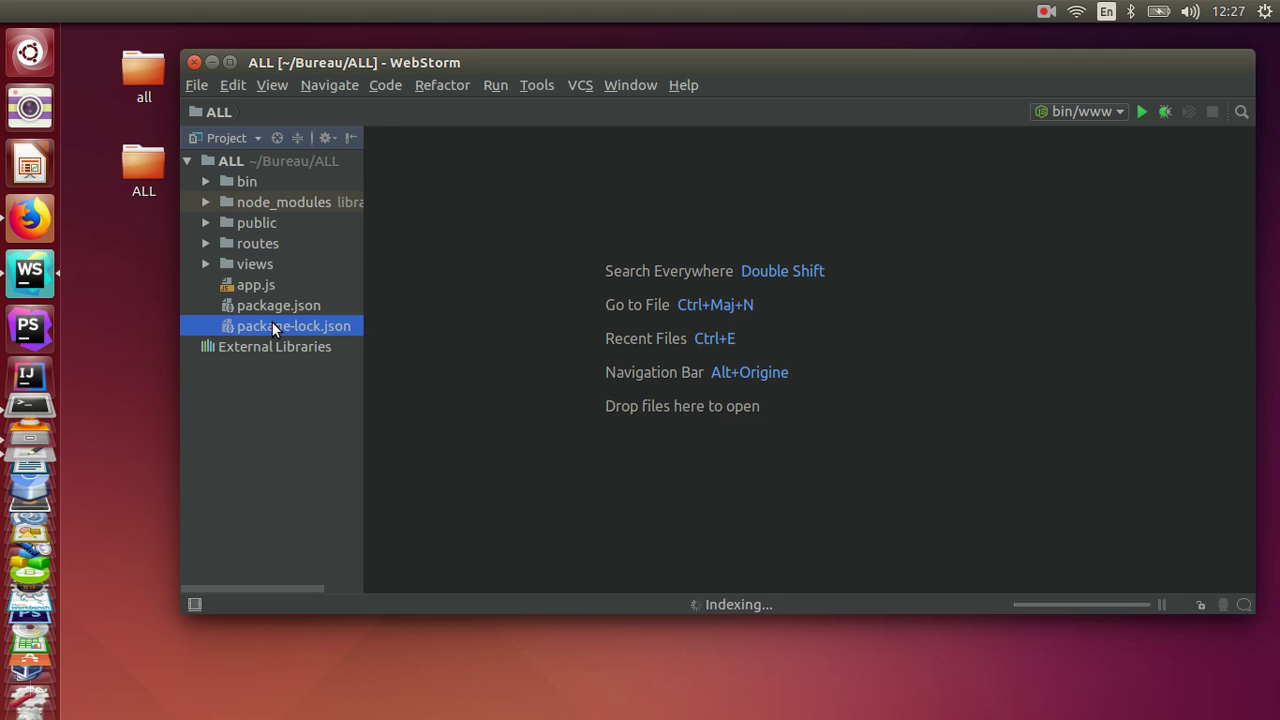
{"action": "left_click_drag", "start_coordinate": [278, 303], "coordinate": [214, 170]}
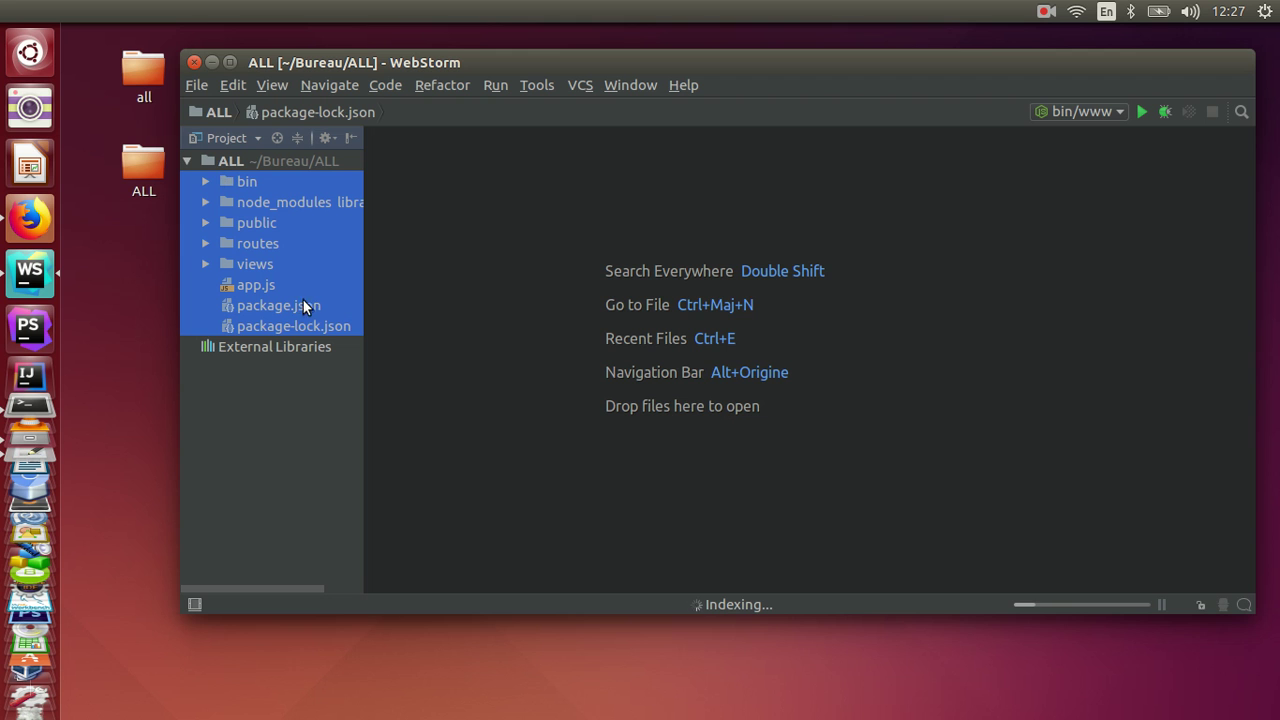
{"action": "key", "text": "Delete"}
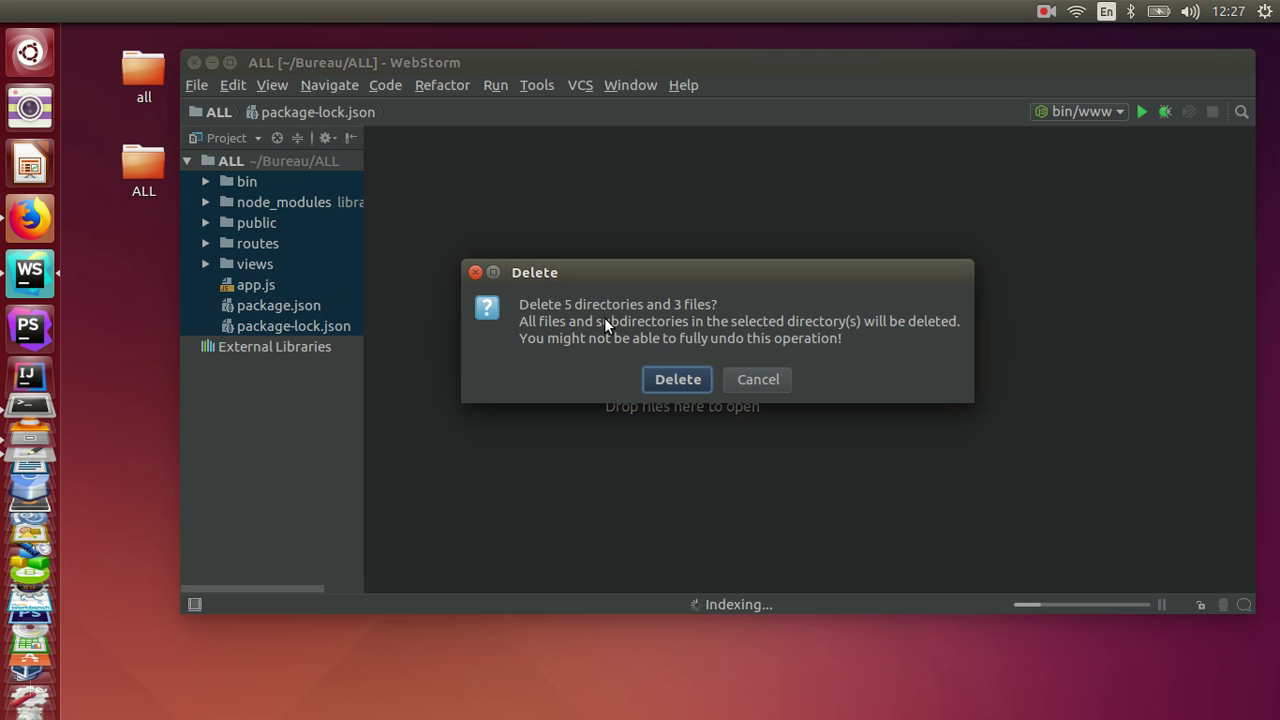
{"action": "left_click", "coordinate": [676, 380]}
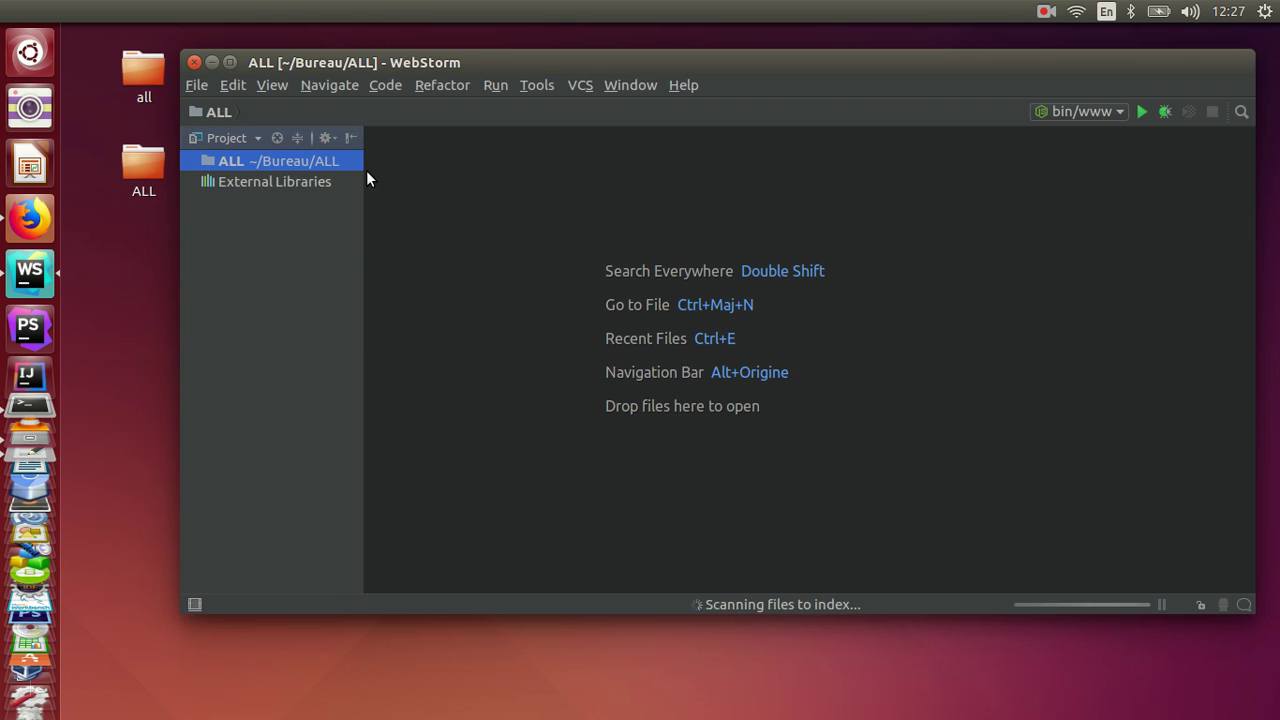
{"action": "mouse_move", "coordinate": [667, 54]}
{"action": "left_mouse_down"}
{"action": "mouse_move", "coordinate": [667, 205]}
{"action": "mouse_move", "coordinate": [675, 52]}
{"action": "left_mouse_up"}
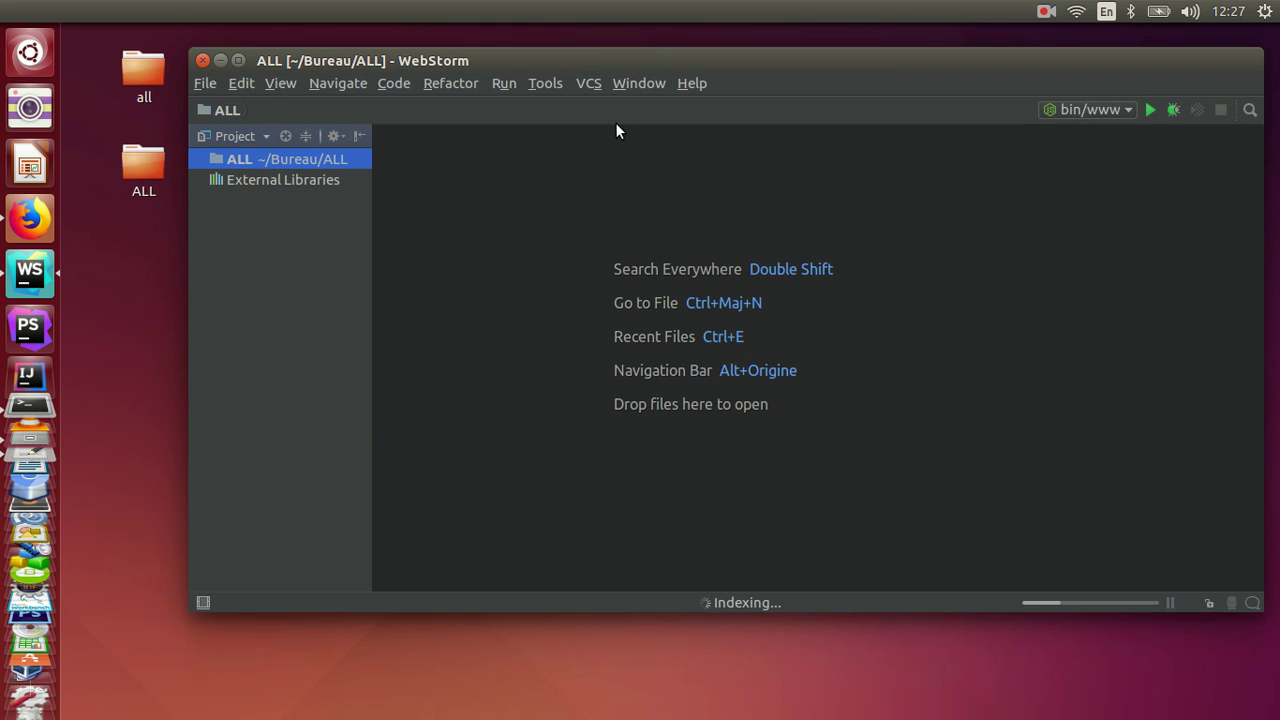
- Add a new JavaScript file named 1_Creat object to the ALL project folder
{"action": "right_click", "coordinate": [259, 157]}
{"action": "mouse_move", "coordinate": [264, 162]}
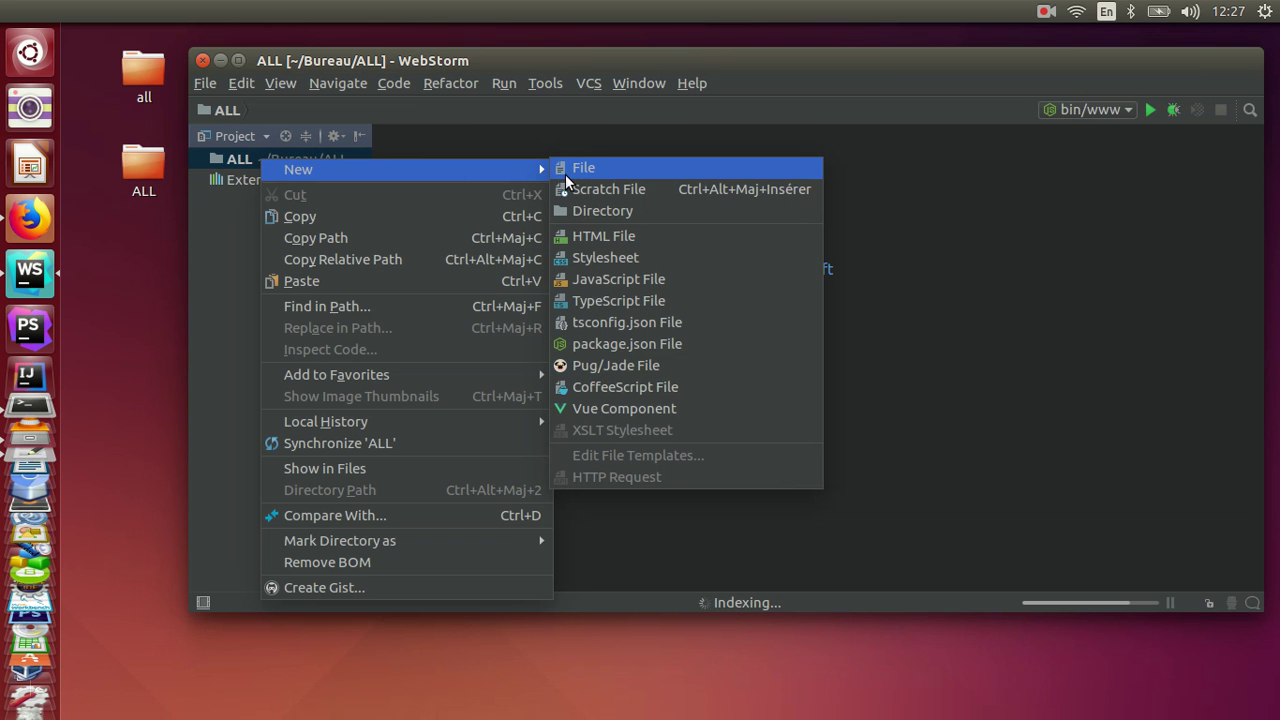
{"action": "left_click", "coordinate": [605, 279]}
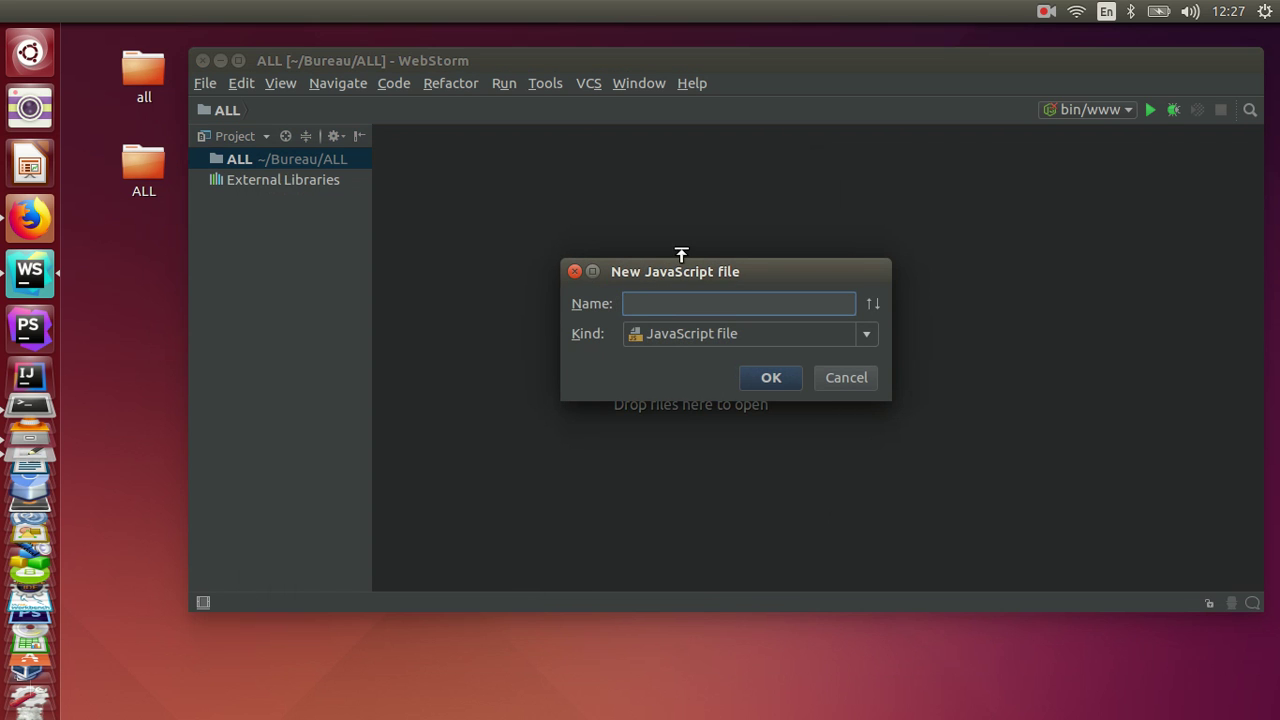
{"action": "left_click_drag", "start_coordinate": [864, 262], "coordinate": [906, 264]}
{"action": "left_click_drag", "start_coordinate": [750, 392], "coordinate": [758, 426]}
{"action": "left_click_drag", "start_coordinate": [762, 273], "coordinate": [774, 276]}
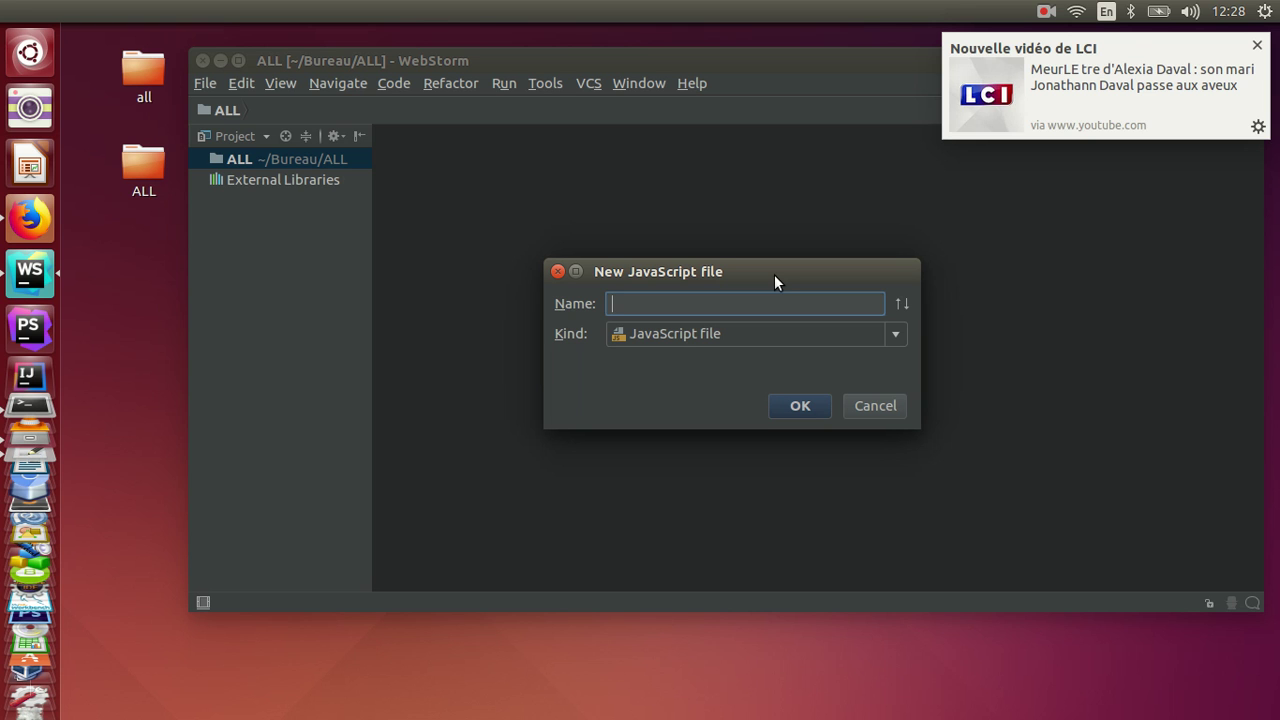
{"action": "type", "text": "1_"}
{"action": "key", "text": "BackSpace"}
{"action": "key", "text": "BackSpace"}
{"action": "type", "text": "Creat object"}
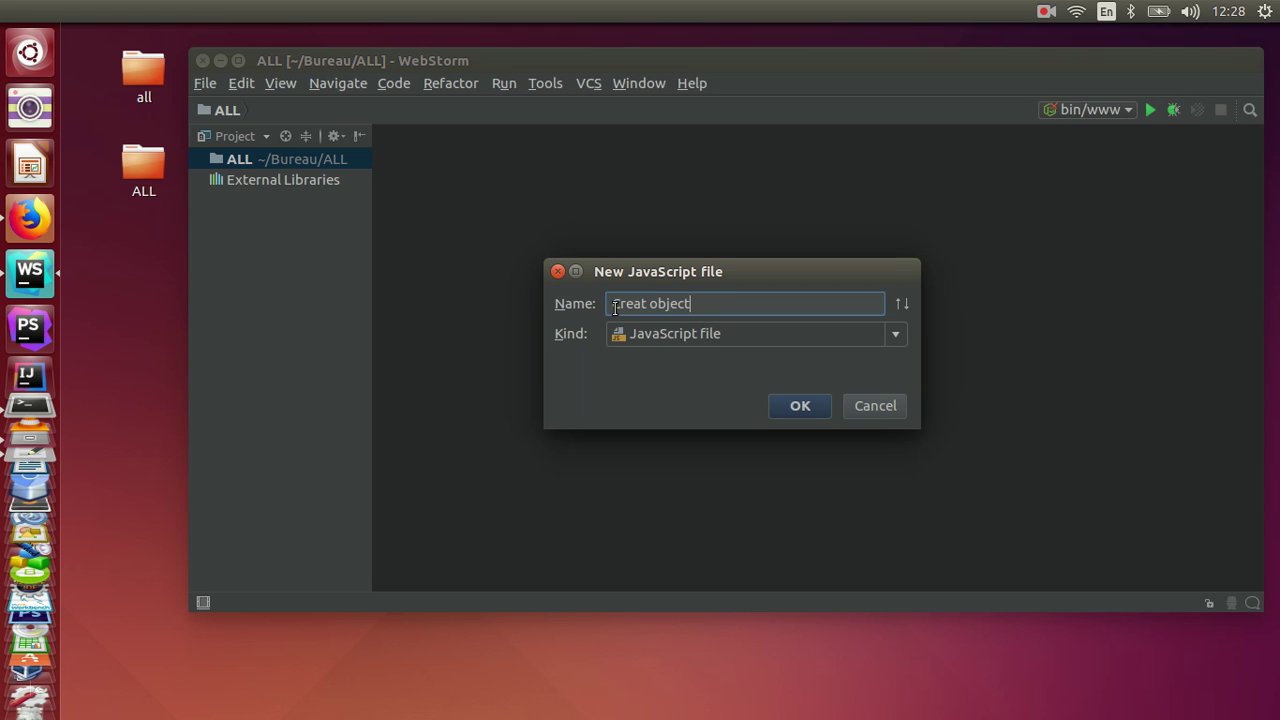
{"action": "type", "text": "1_"}
{"action": "left_click", "coordinate": [799, 405]}
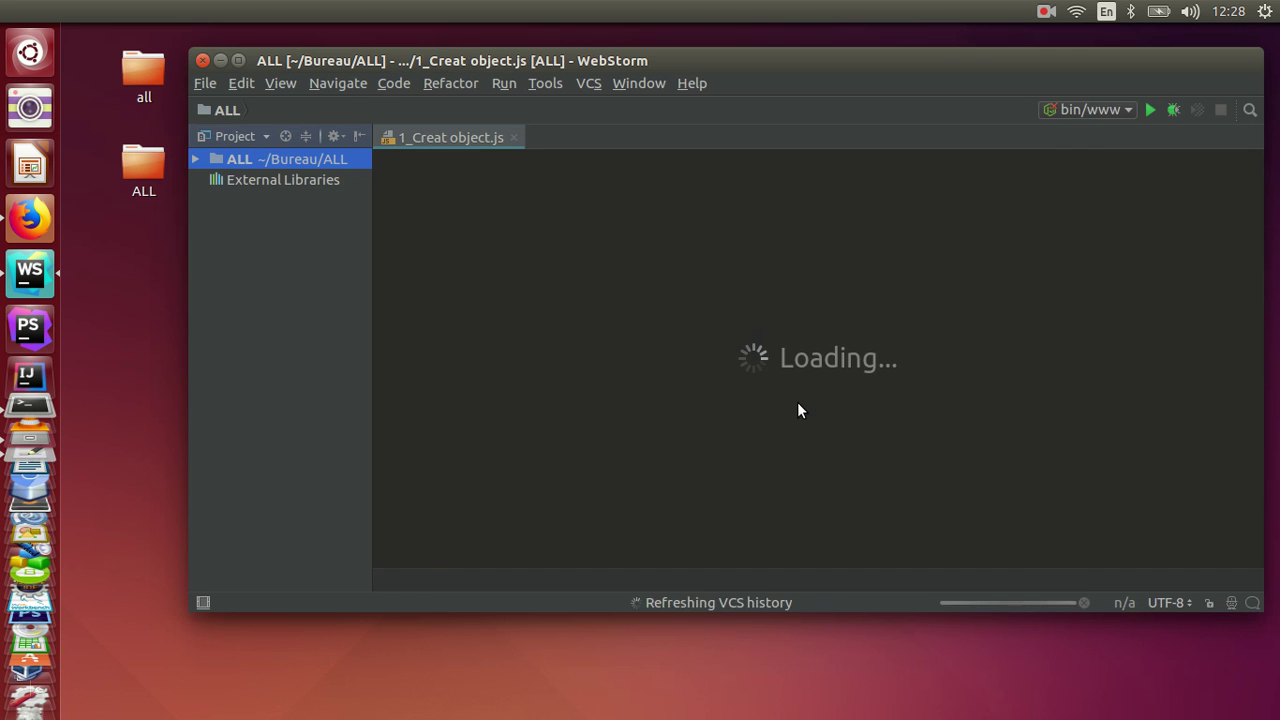
- Expand the ALL folder in the project tree and select 1_Creat object.js
{"action": "left_click", "coordinate": [195, 159]}
{"action": "left_click", "coordinate": [313, 182]}
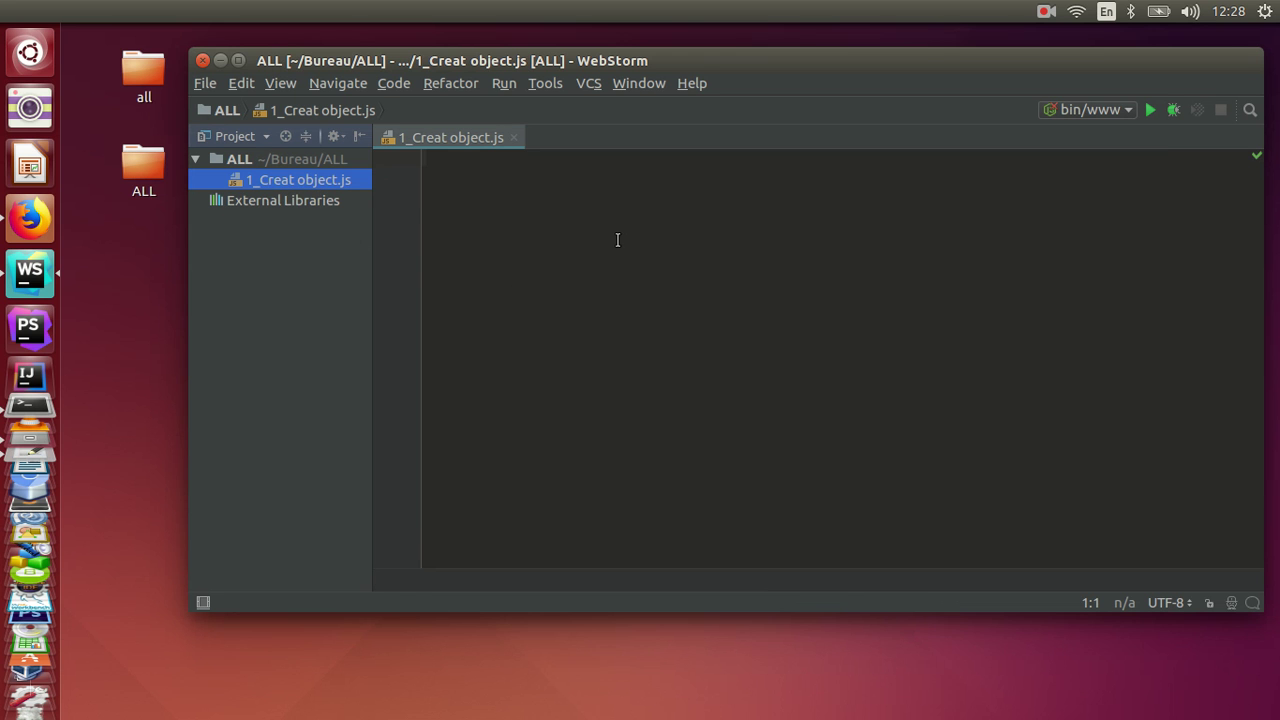
{"action": "mouse_move", "coordinate": [845, 85]}
{"action": "left_mouse_down"}
{"action": "mouse_move", "coordinate": [850, 159]}
{"action": "mouse_move", "coordinate": [840, 83]}
{"action": "left_mouse_up"}
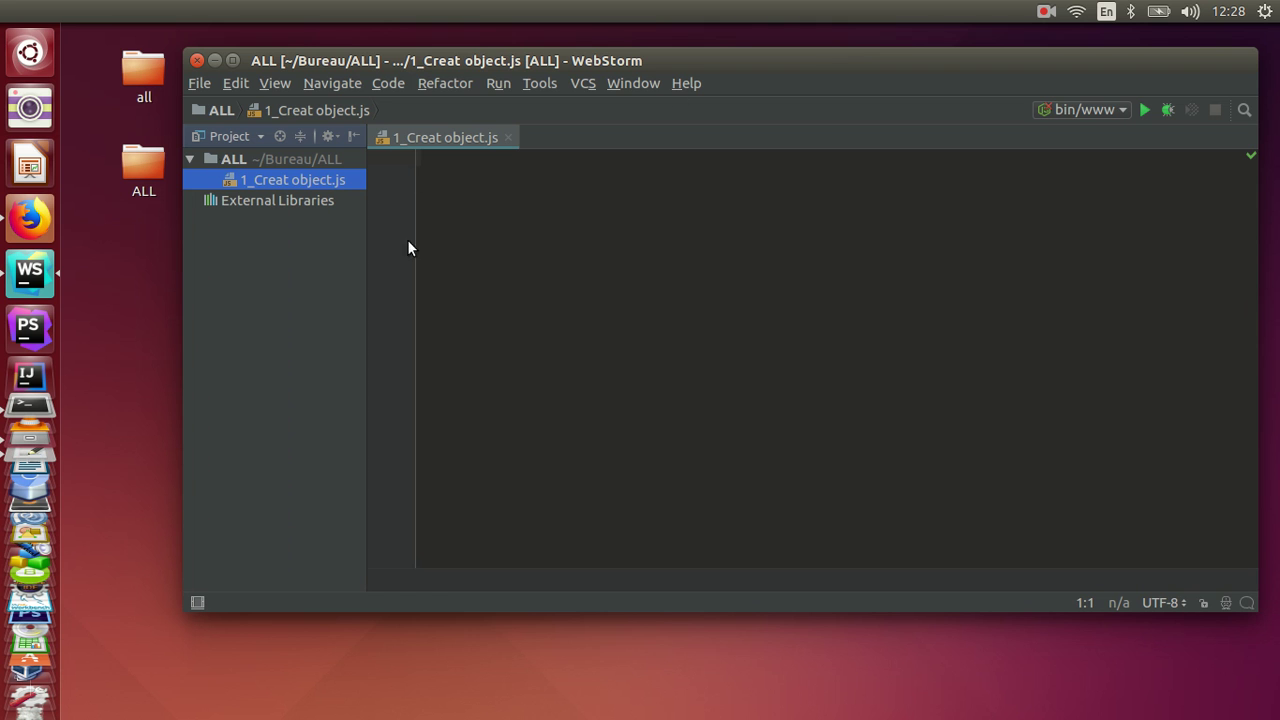
{"action": "mouse_move", "coordinate": [326, 57]}
{"action": "left_mouse_down"}
{"action": "mouse_move", "coordinate": [349, 46]}
{"action": "mouse_move", "coordinate": [332, 46]}
{"action": "mouse_move", "coordinate": [338, 57]}
{"action": "left_mouse_up"}
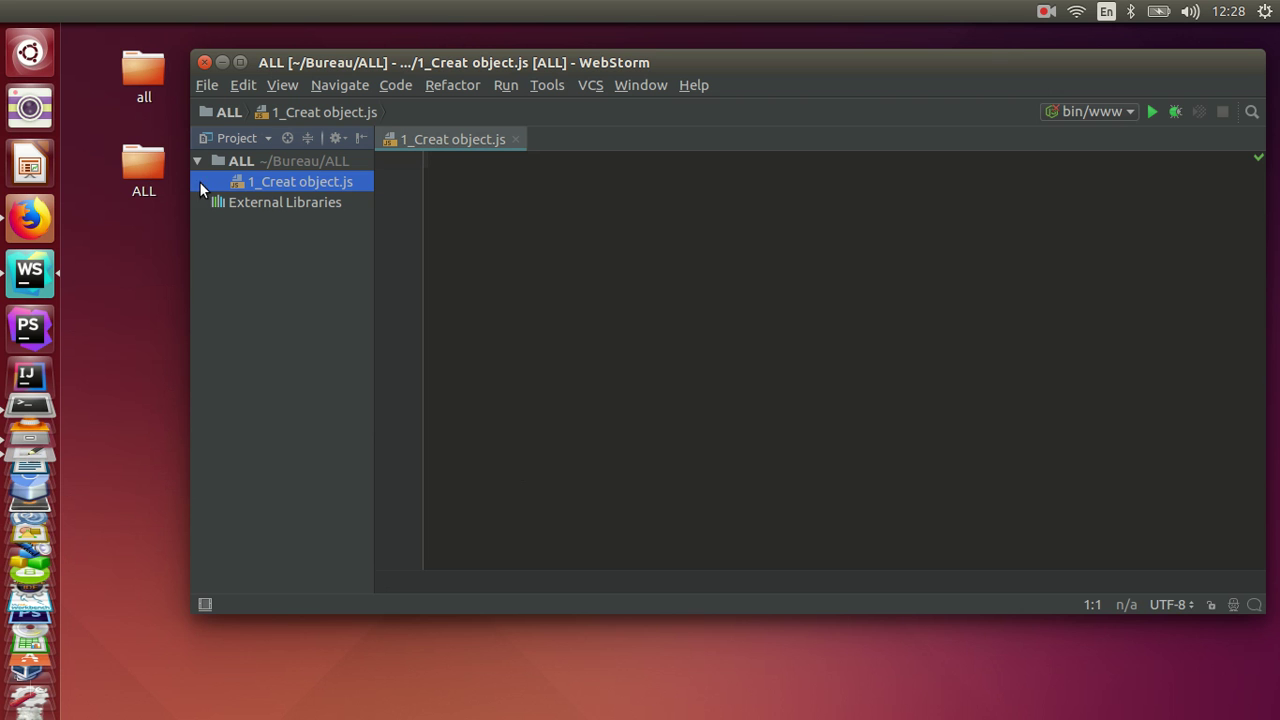
{"action": "left_click", "coordinate": [143, 172]}
{"action": "left_click", "coordinate": [557, 252]}
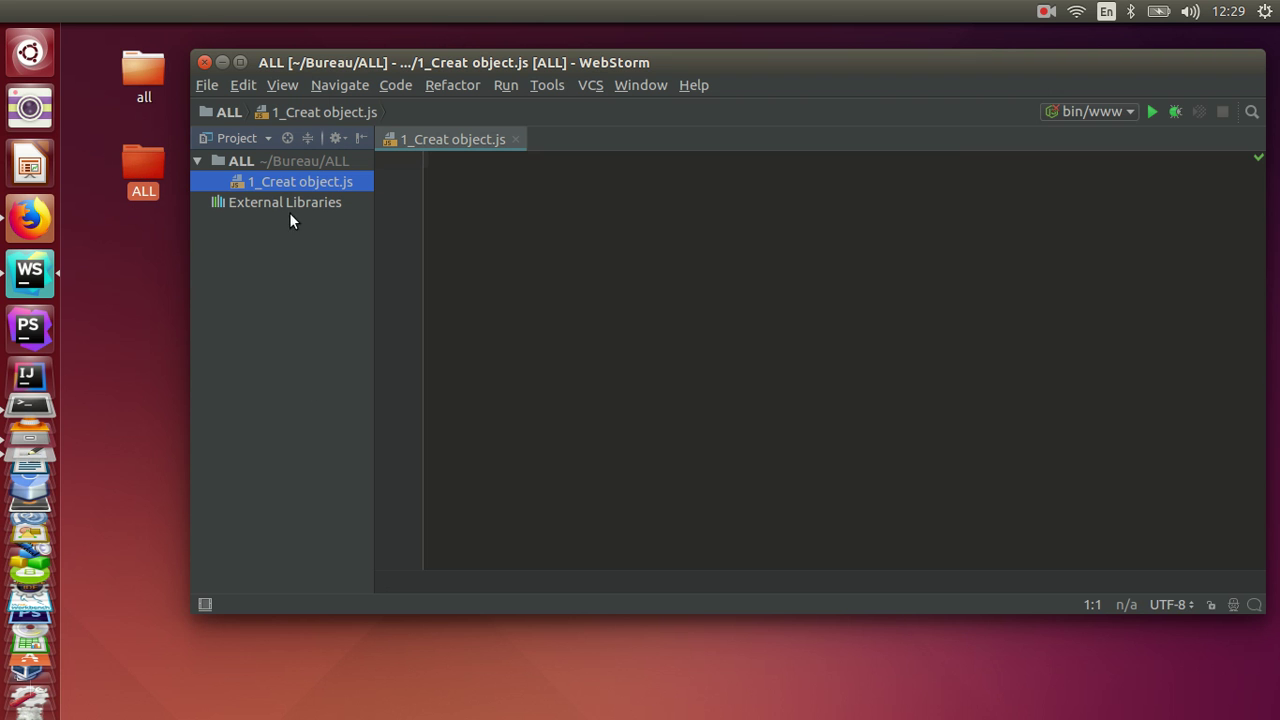
{"action": "left_click", "coordinate": [1046, 12]}
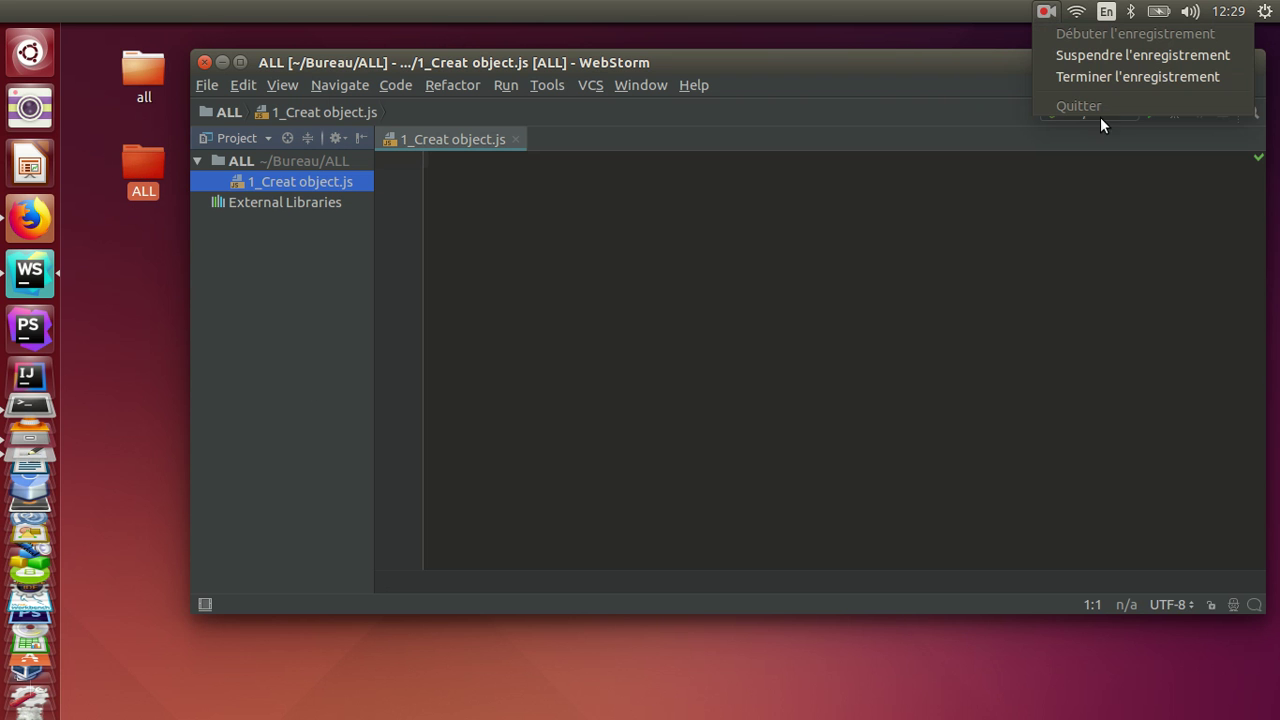